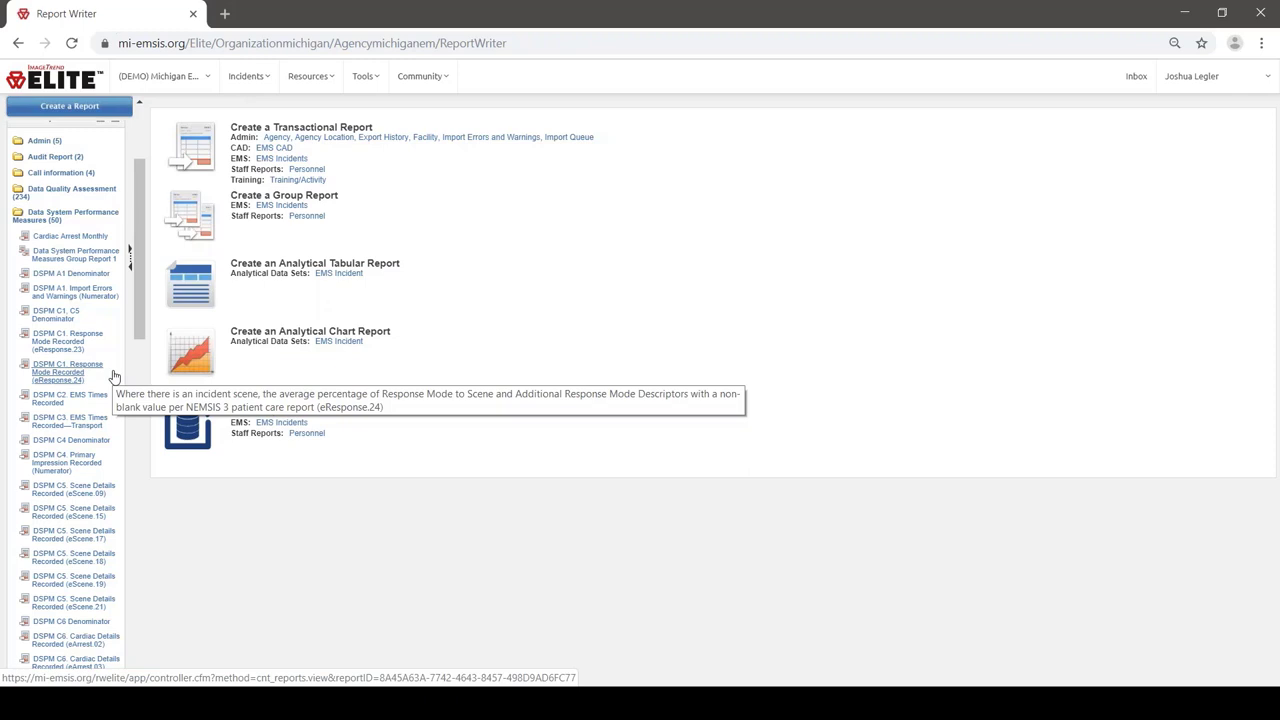
# Open the DSPM C1, C5 Denominator report in a new browser tab and display its criteria.
pyautogui.click(78, 324)
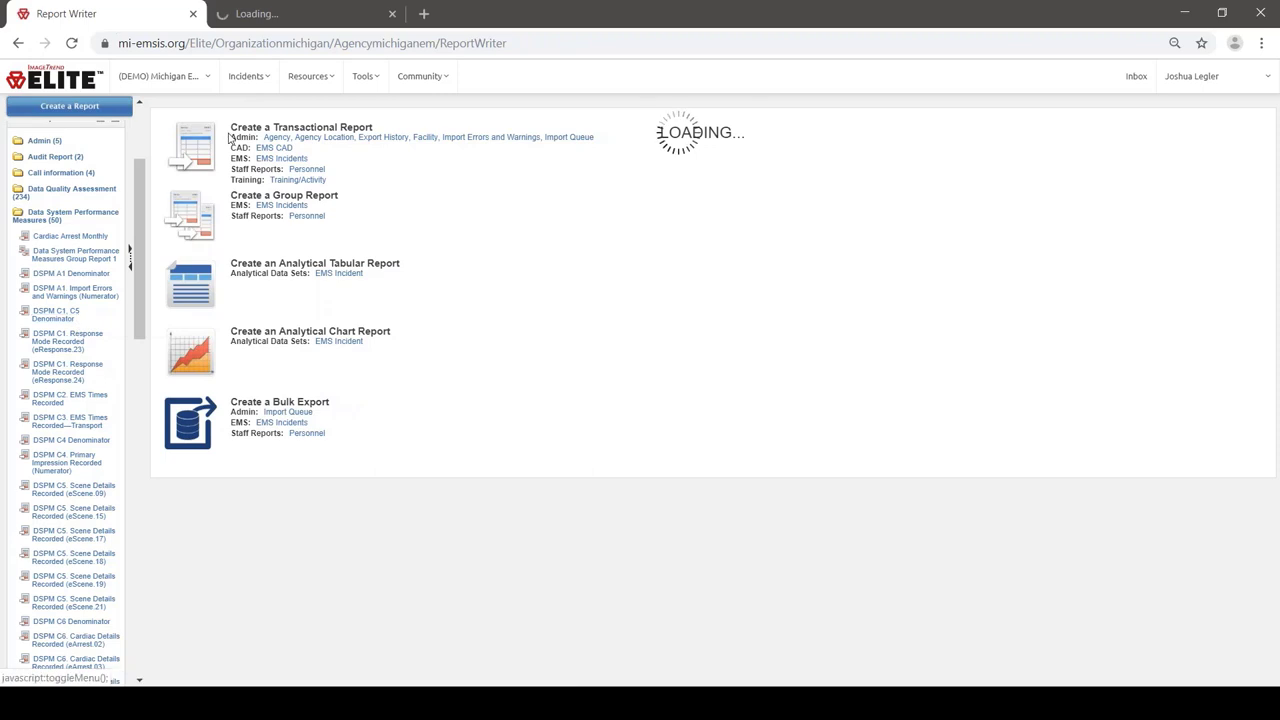
pyautogui.click(285, 13)
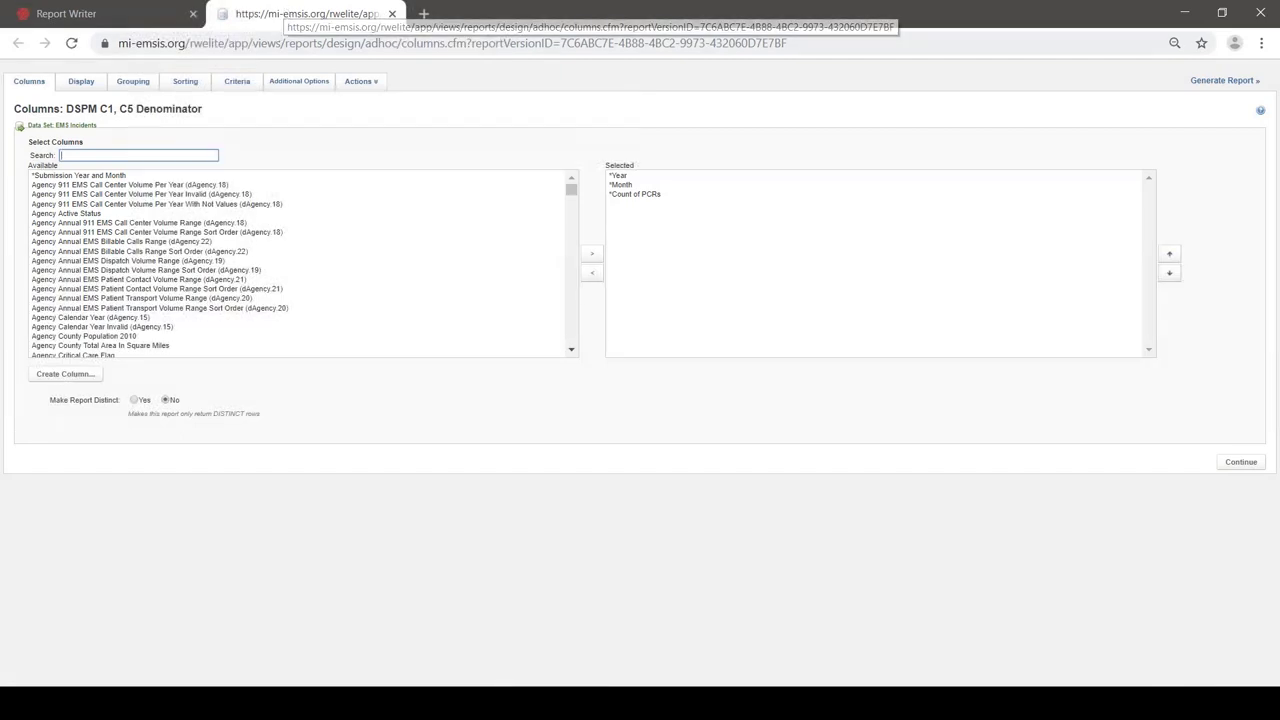
pyautogui.click(240, 89)
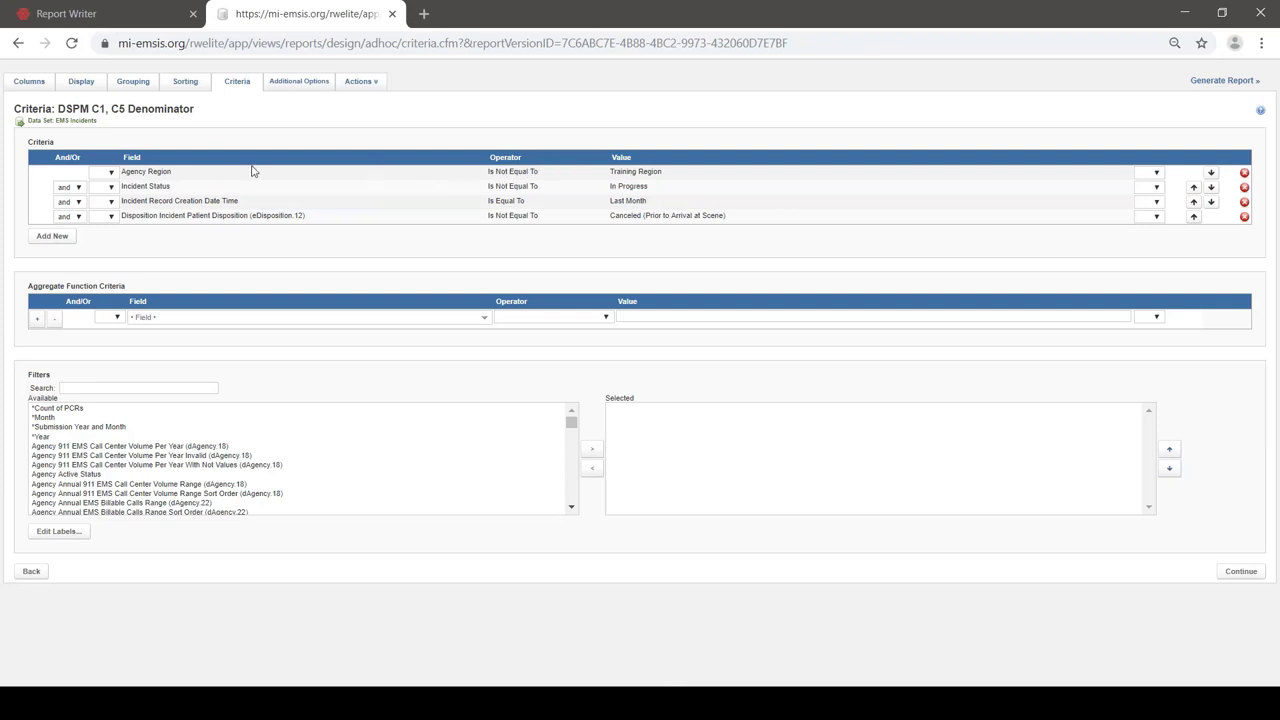
# Change the denominator report's Agency Region criterion to "is equal to" Region 8, save it and generate the report.
pyautogui.click(159, 177)
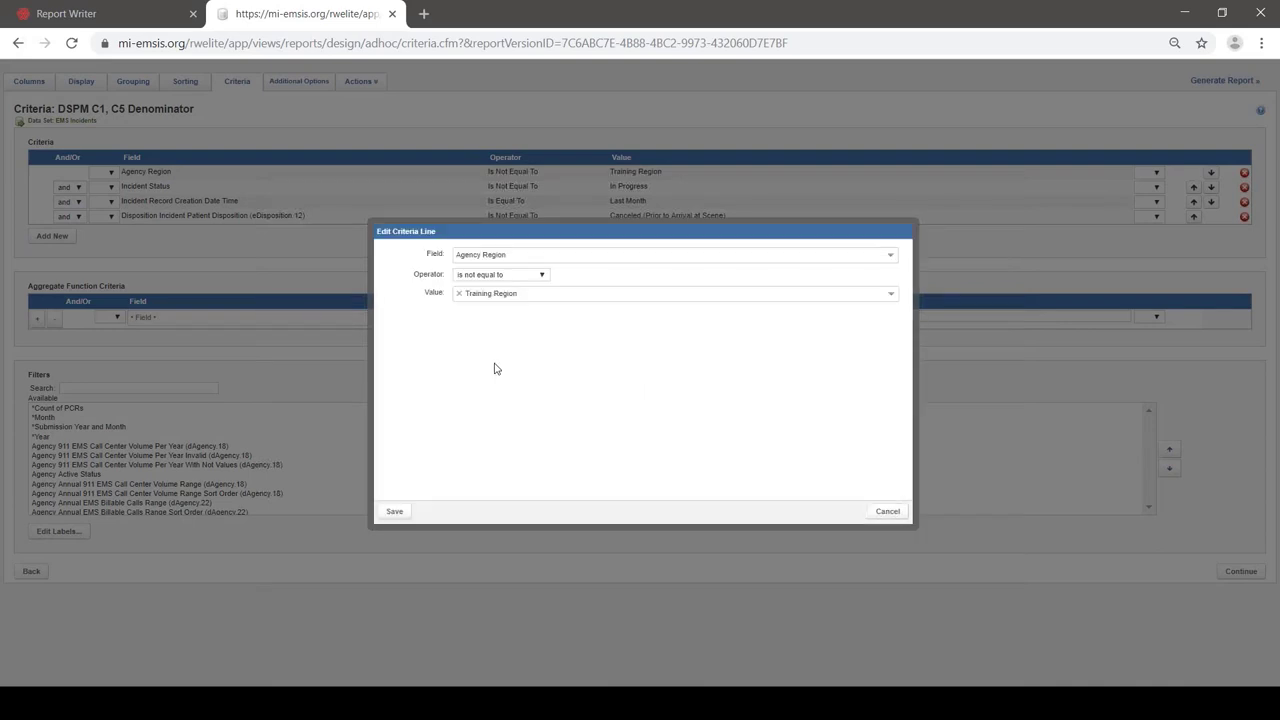
pyautogui.click(523, 277)
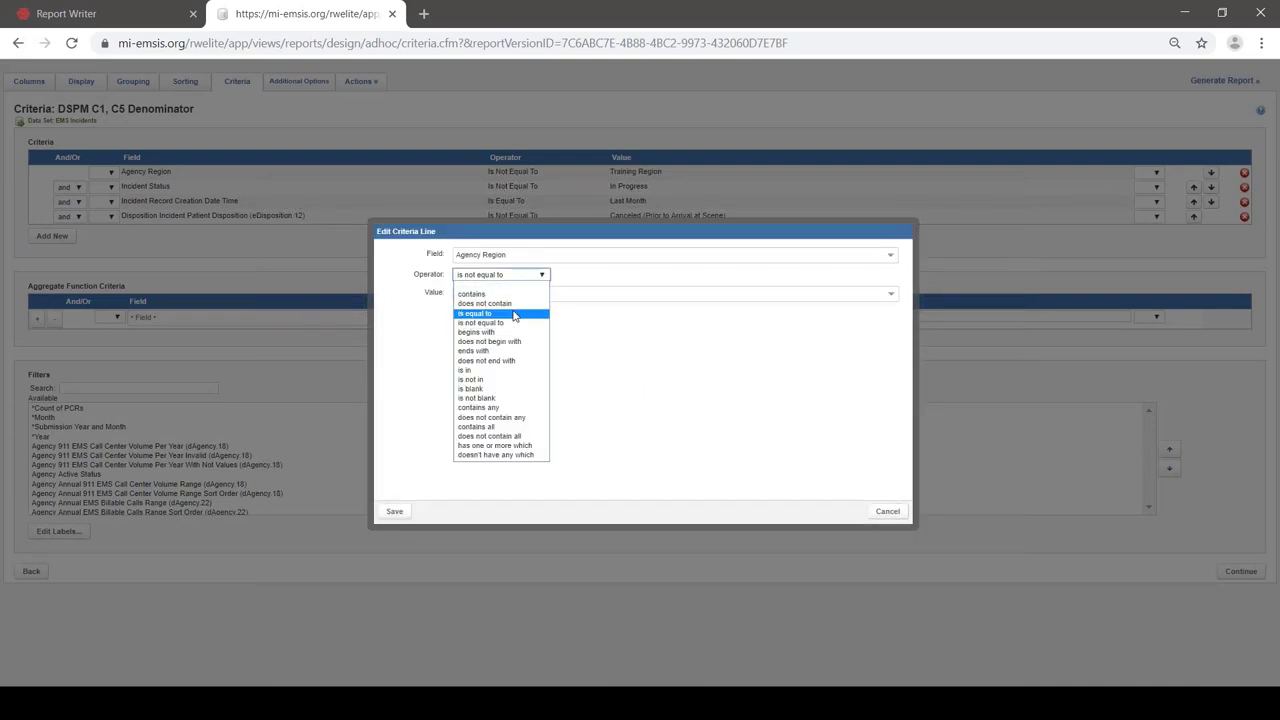
pyautogui.click(517, 313)
pyautogui.click(519, 302)
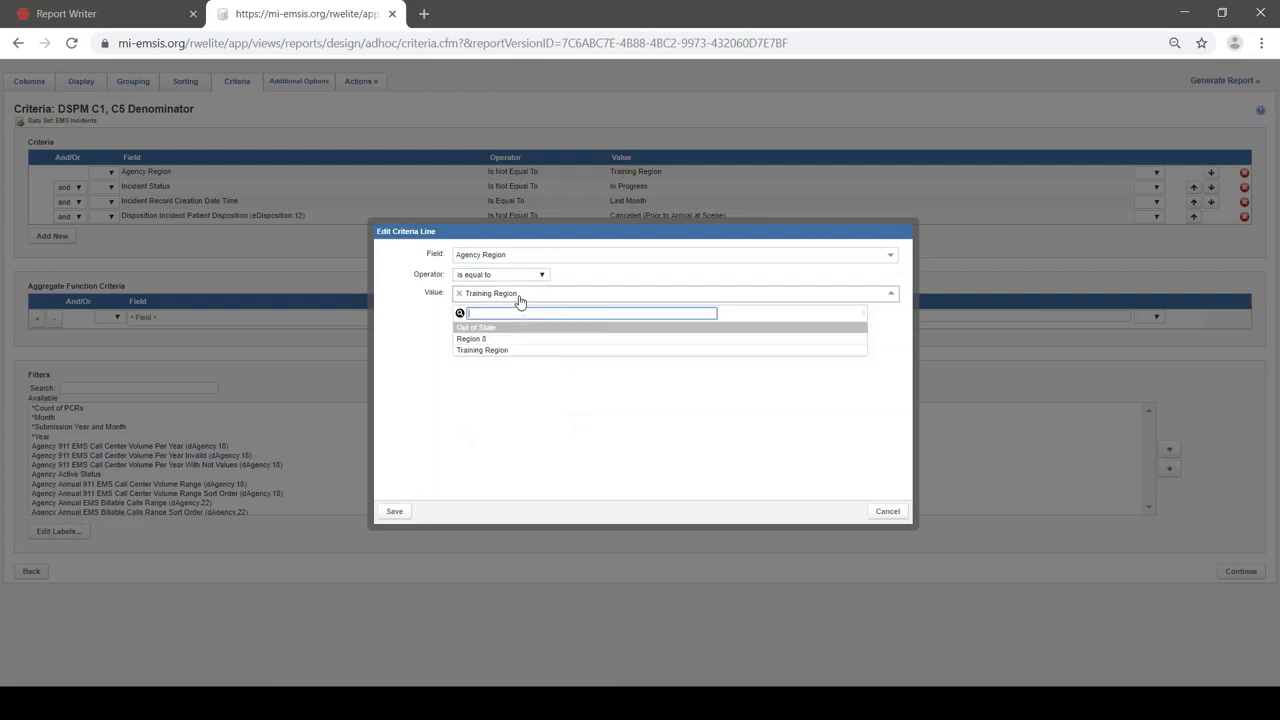
pyautogui.click(491, 340)
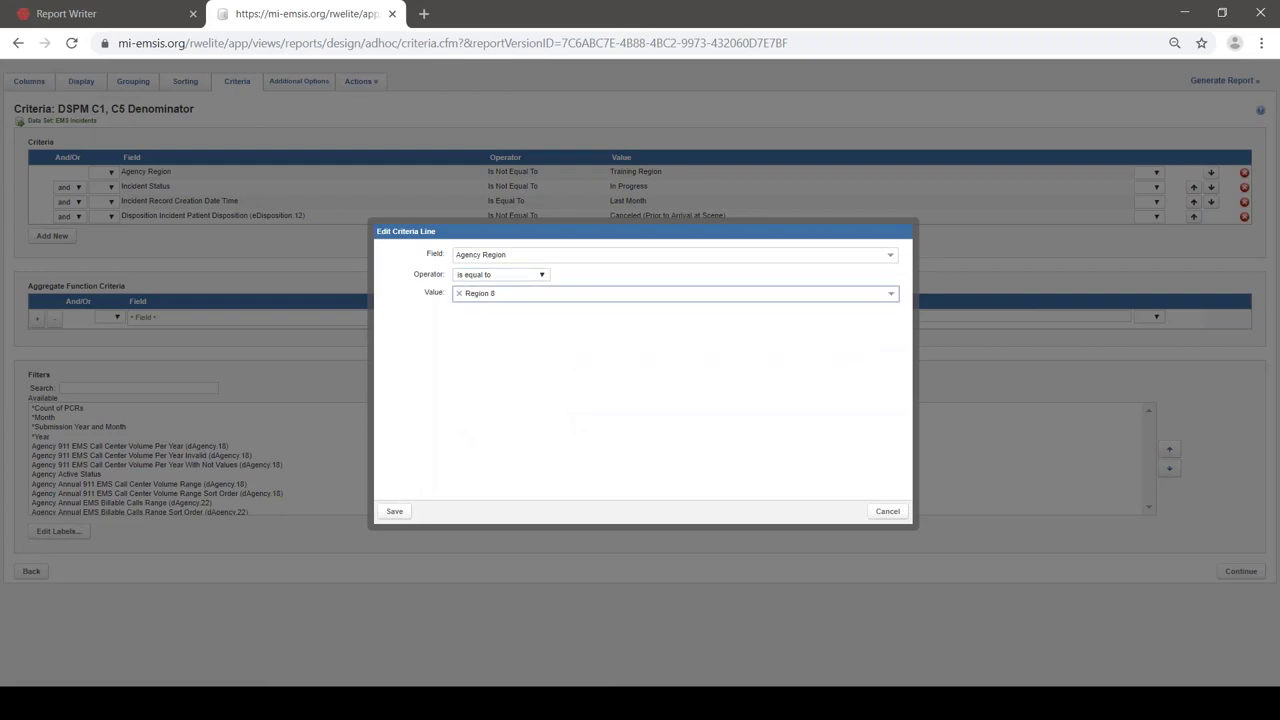
pyautogui.click(398, 513)
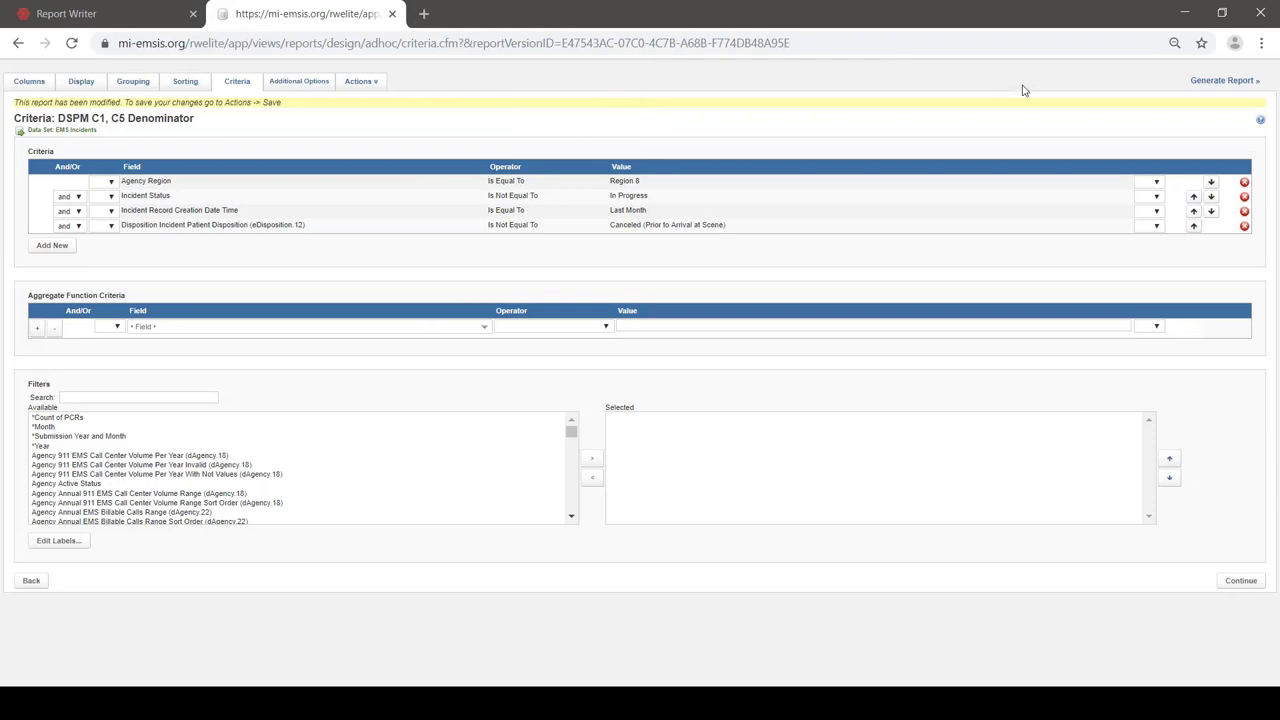
pyautogui.click(1211, 88)
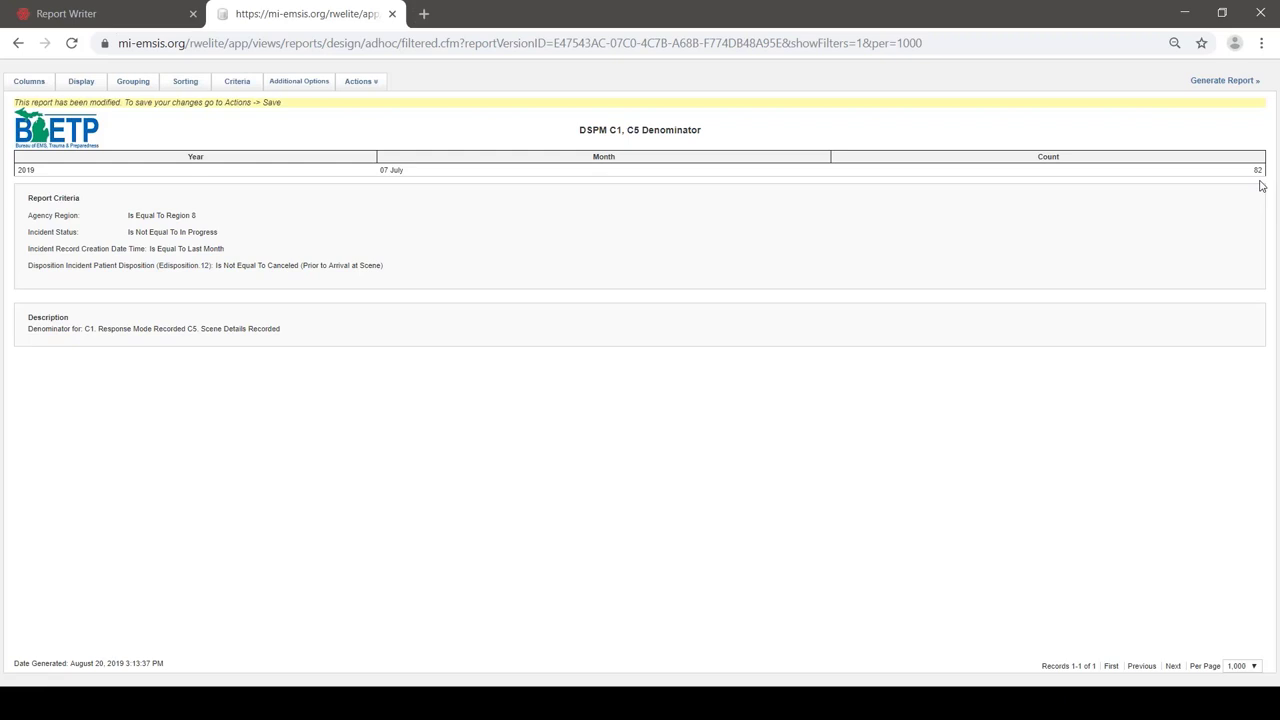
pyautogui.click(107, 20)
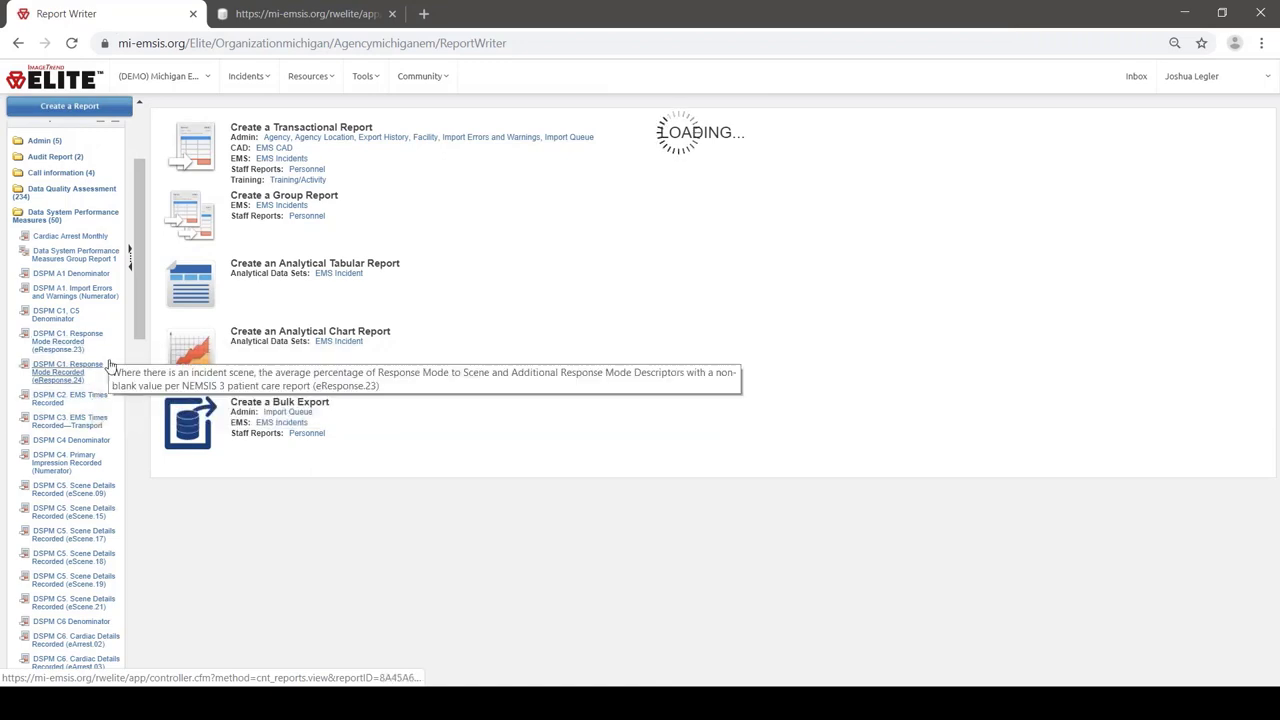
pyautogui.click(257, 13)
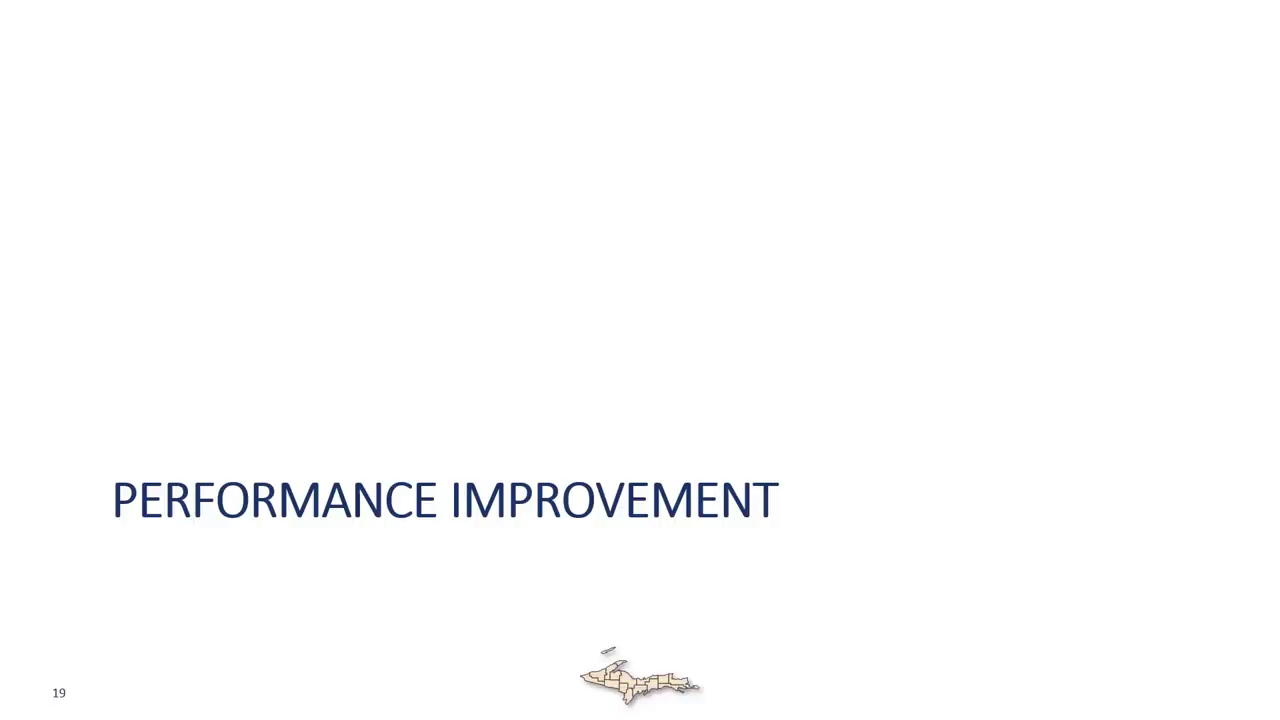
pyautogui.press('Right')
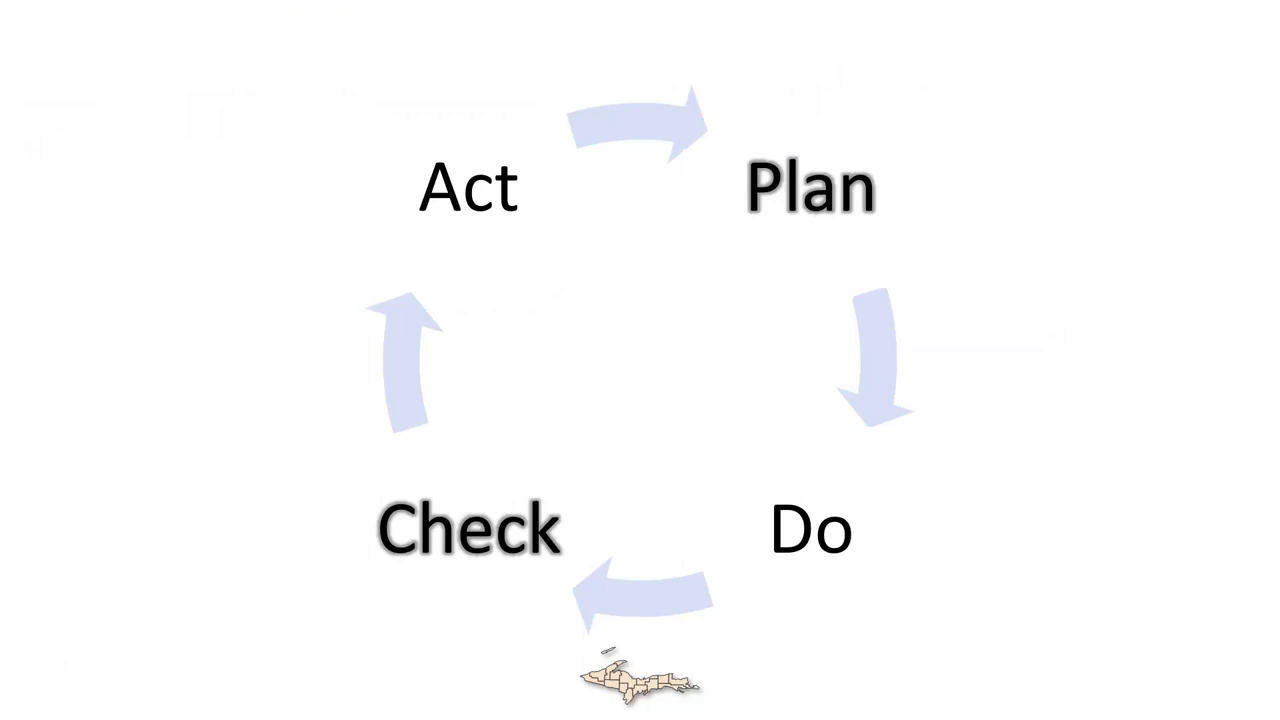
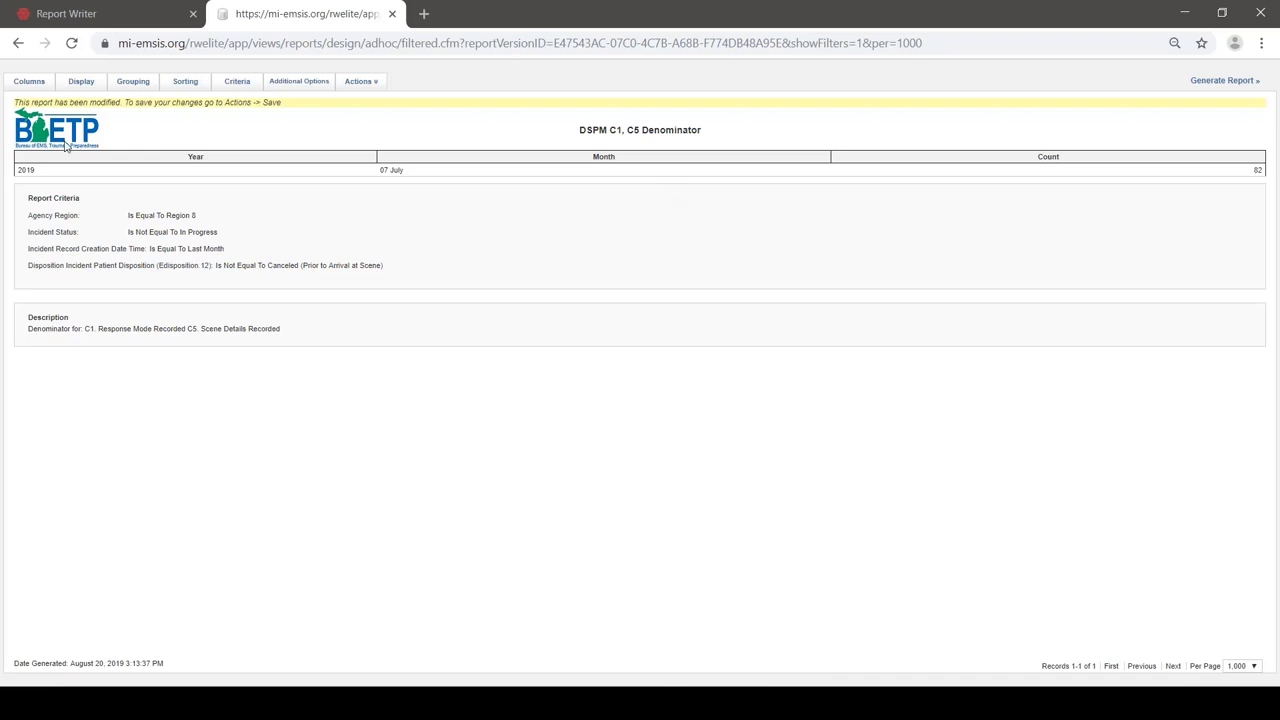
# From the Report Writer list, open the DSPM C1. Response Mode Recorded (eResponse.24) report in a new browser tab and display its criteria.
pyautogui.click(77, 22)
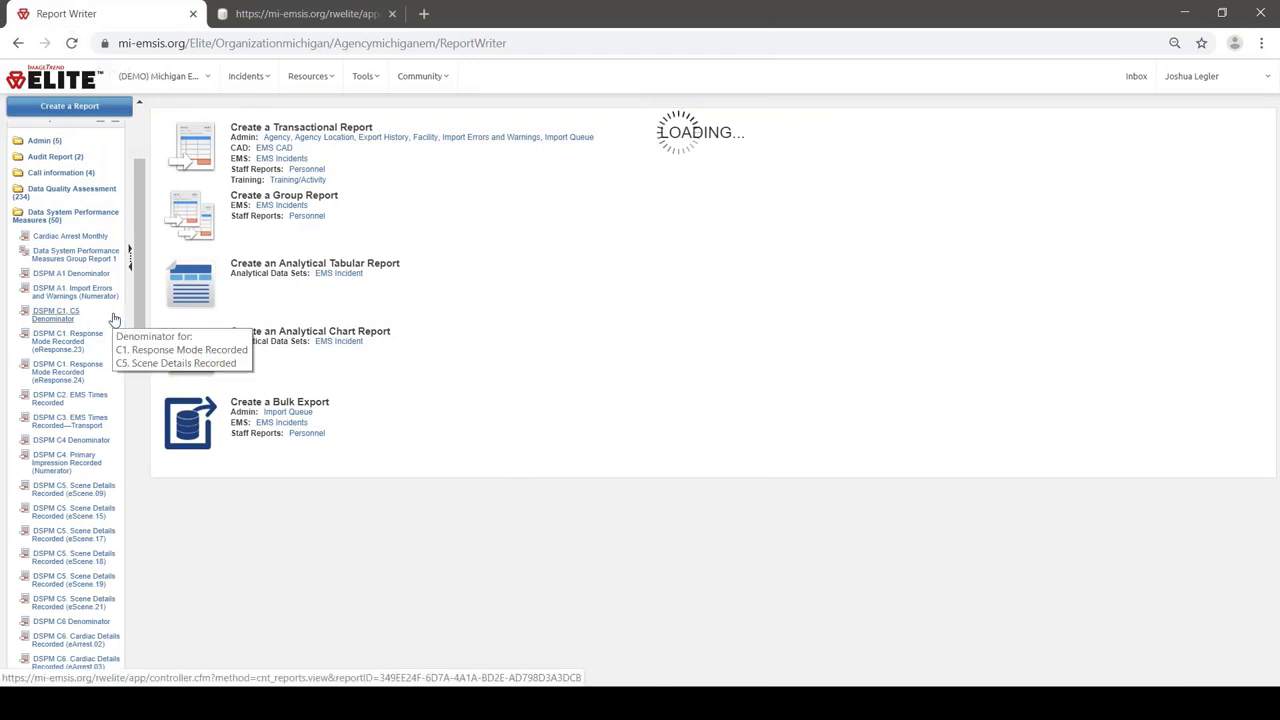
pyautogui.middleClick(66, 388)
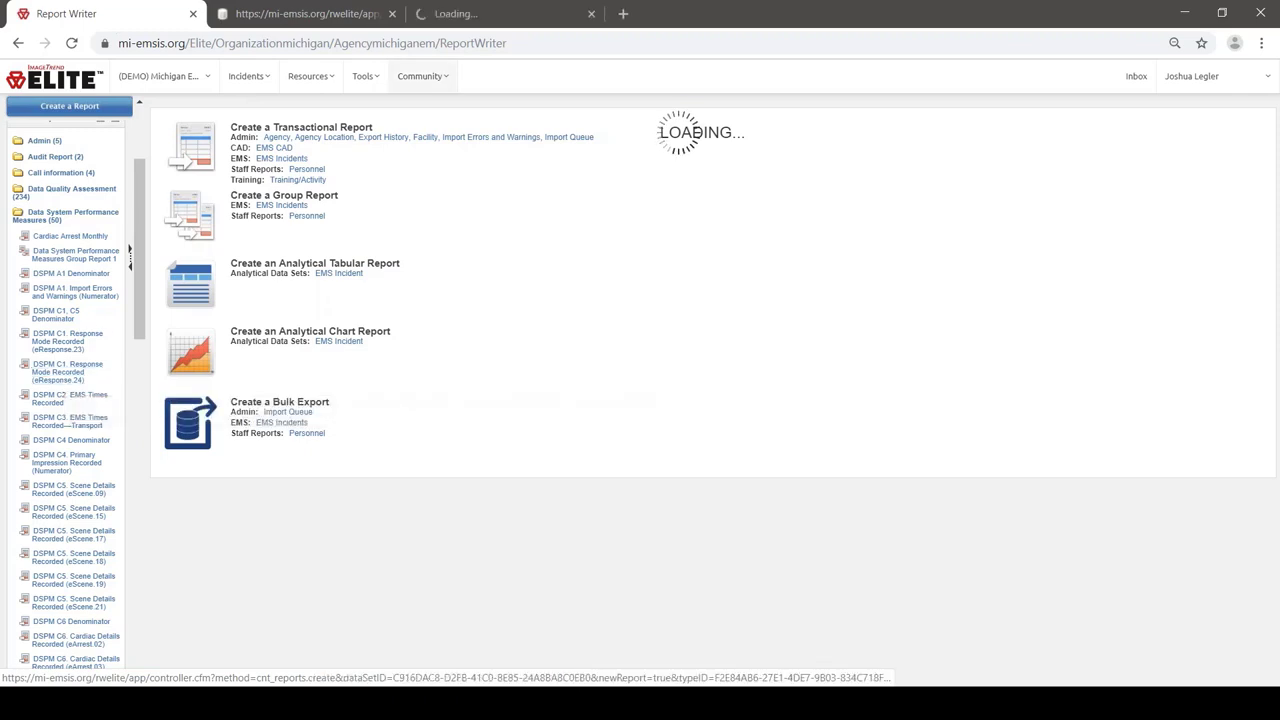
pyautogui.click(485, 16)
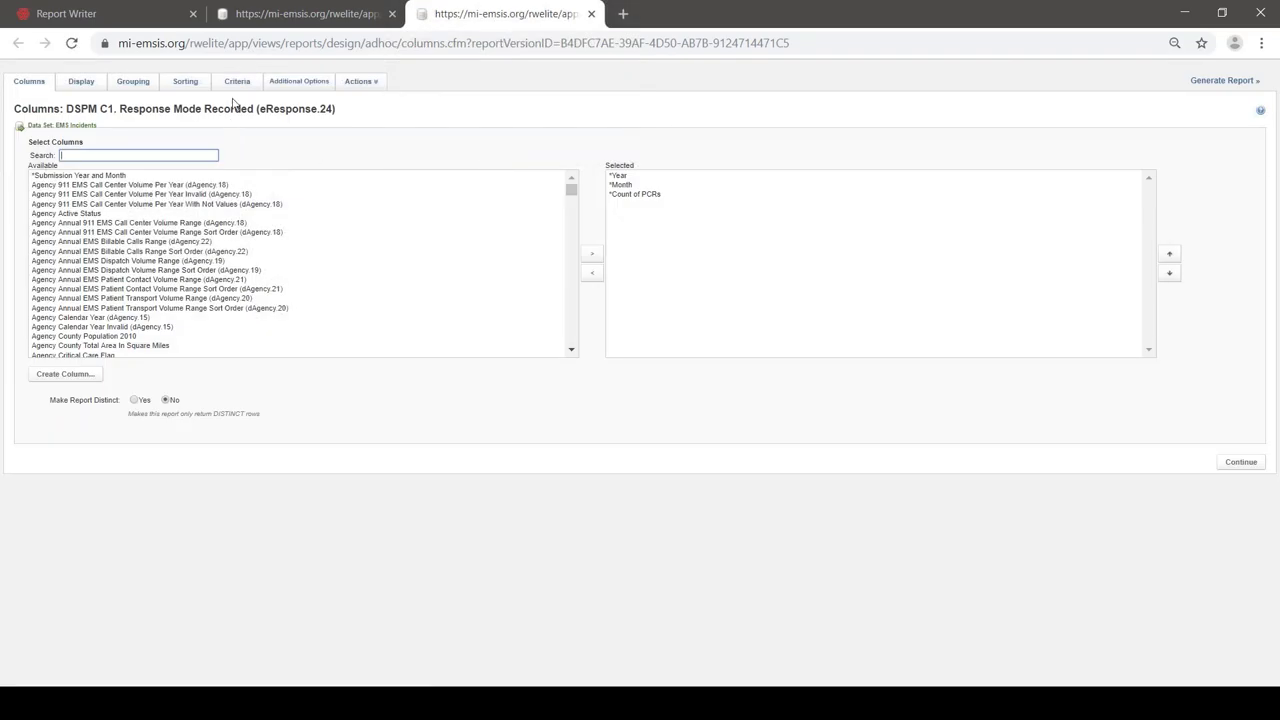
pyautogui.click(237, 81)
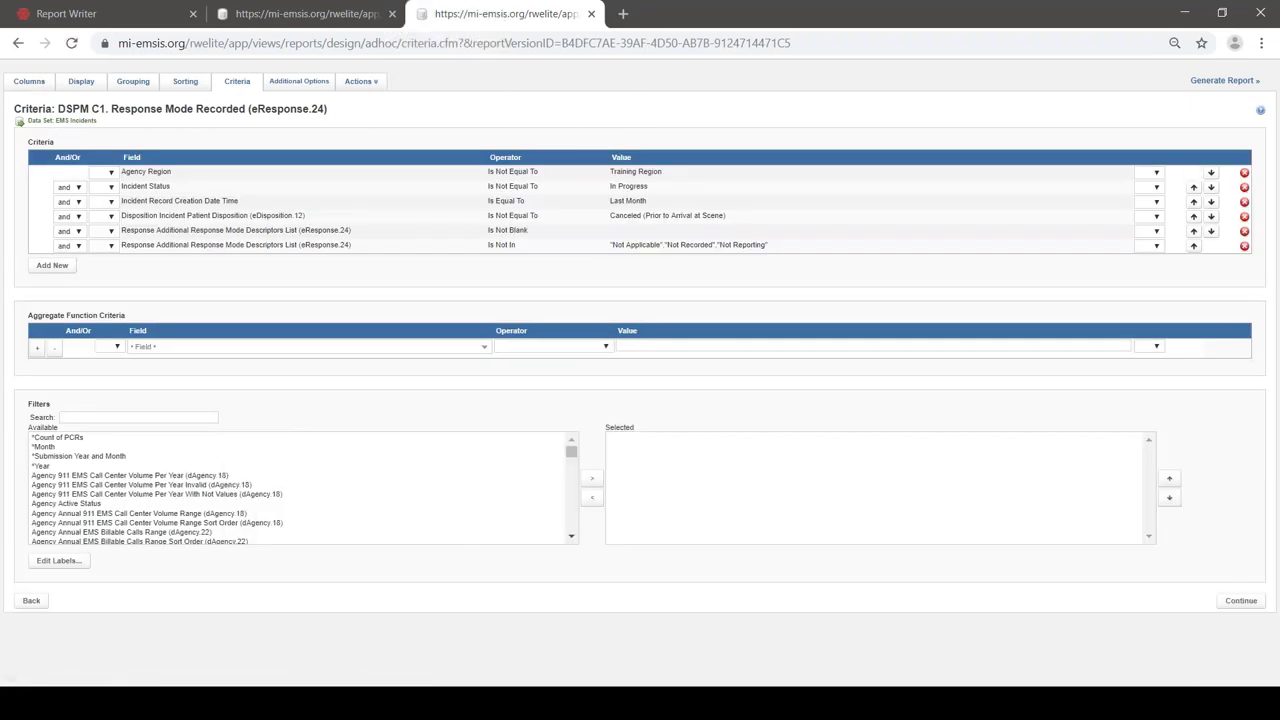
# Change the eResponse.24 report's Agency Region criterion to "is equal to" Region 8 and save the criteria line.
pyautogui.click(181, 177)
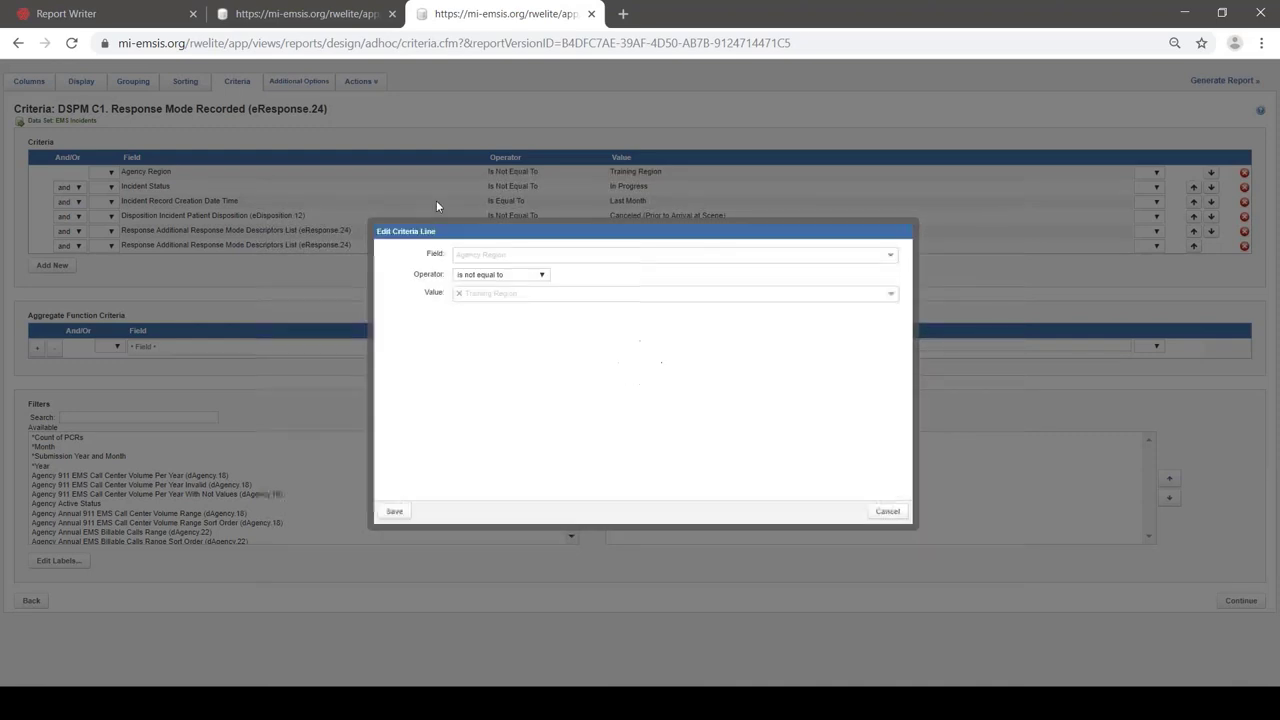
pyautogui.click(486, 256)
pyautogui.click(489, 257)
pyautogui.click(489, 275)
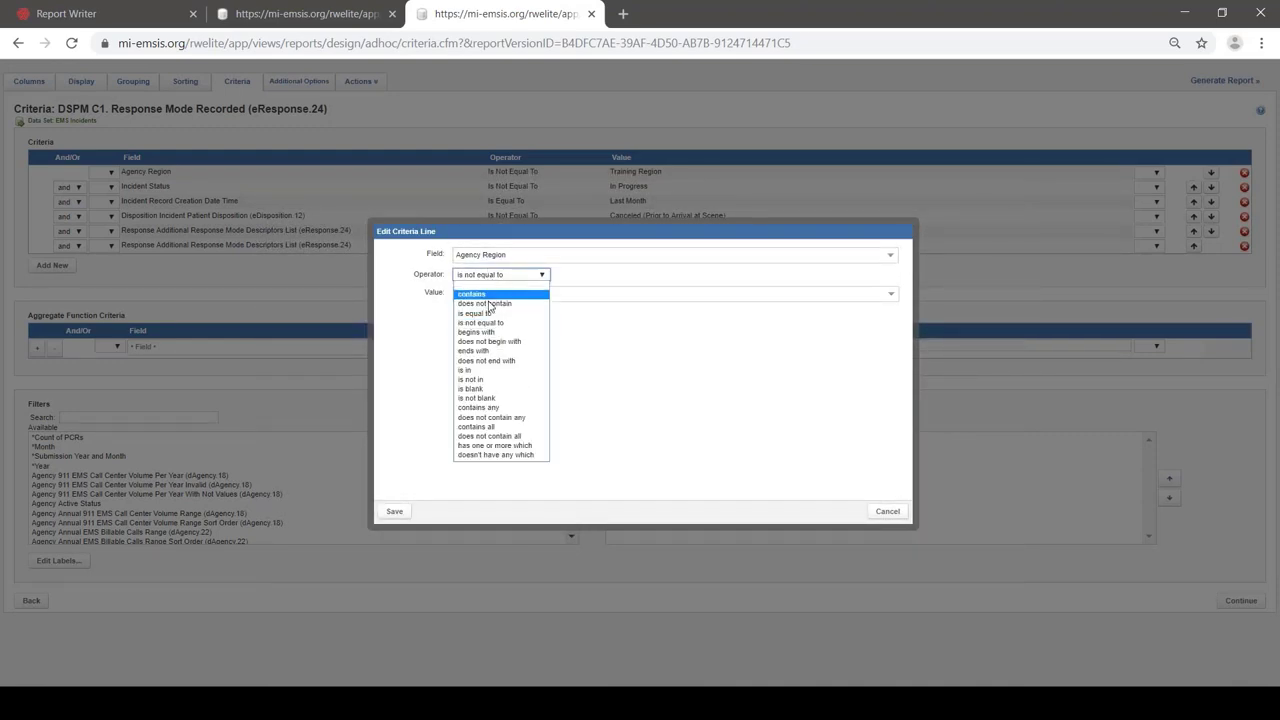
pyautogui.click(488, 314)
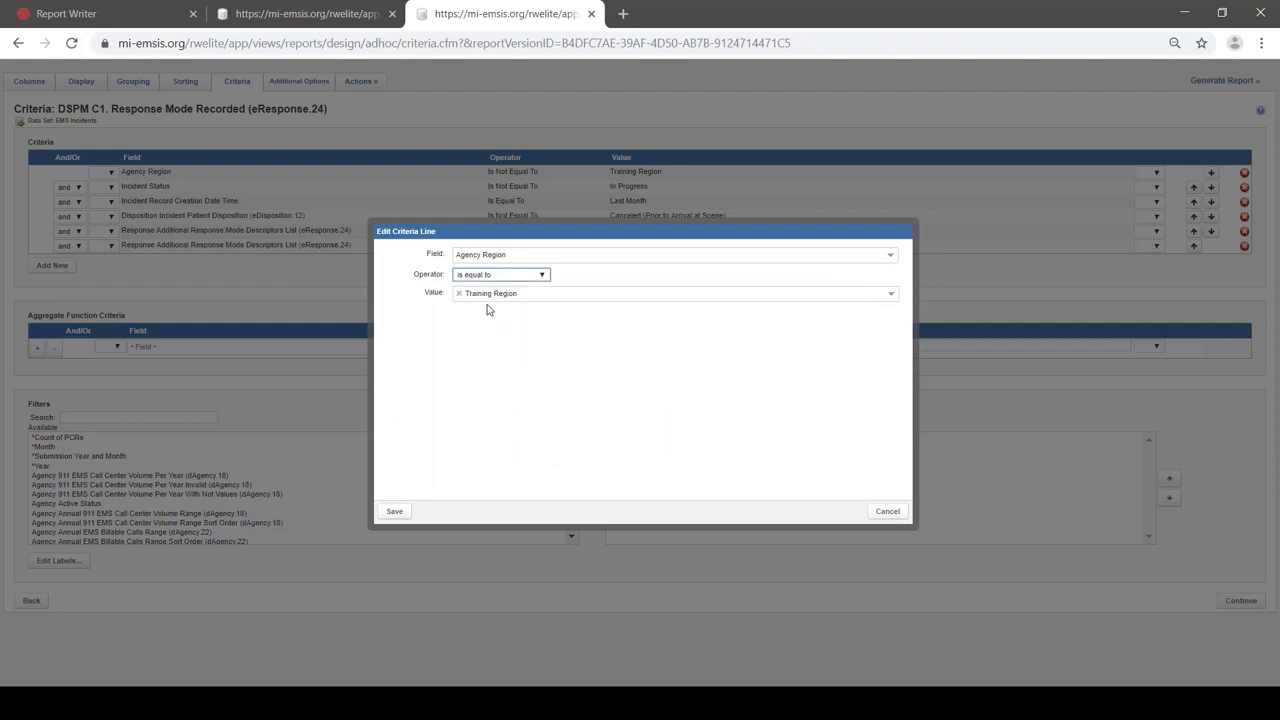
pyautogui.click(486, 296)
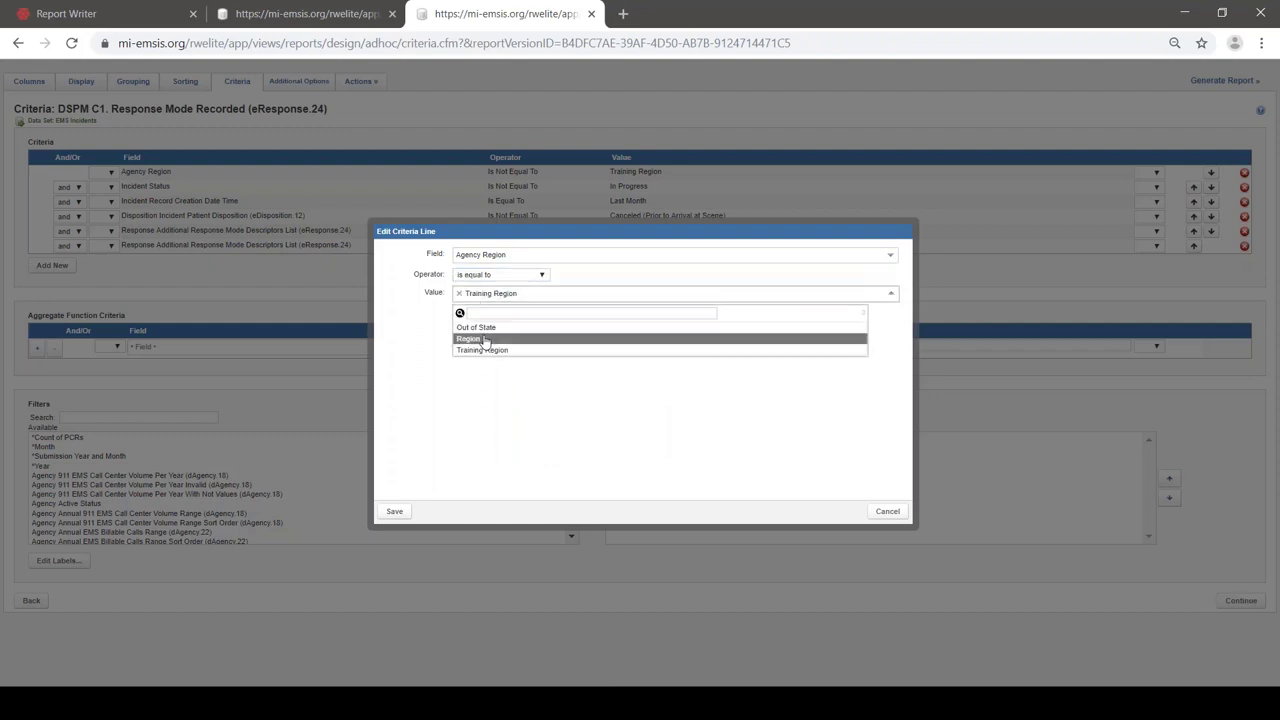
pyautogui.click(484, 339)
pyautogui.click(395, 512)
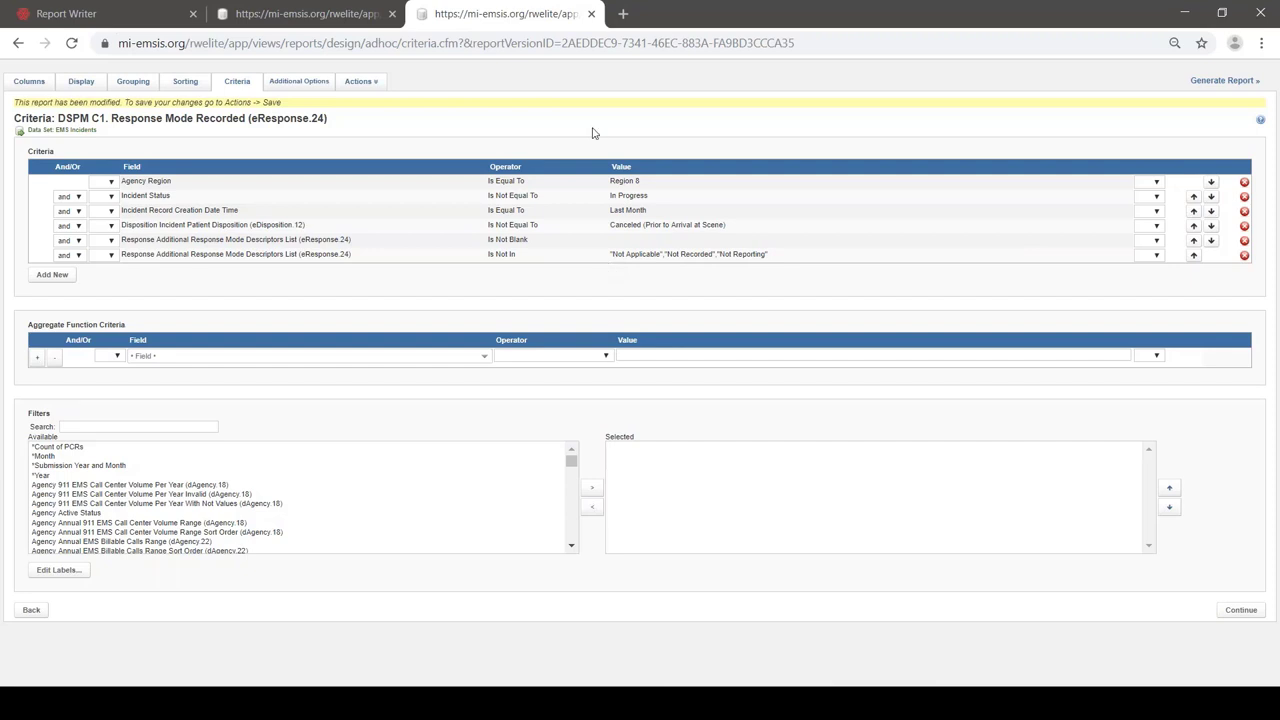
# Go to nemsis.org in a new browser tab and open the web version of the Version 3.4.0.160713CP2 data dictionary.
pyautogui.click(622, 14)
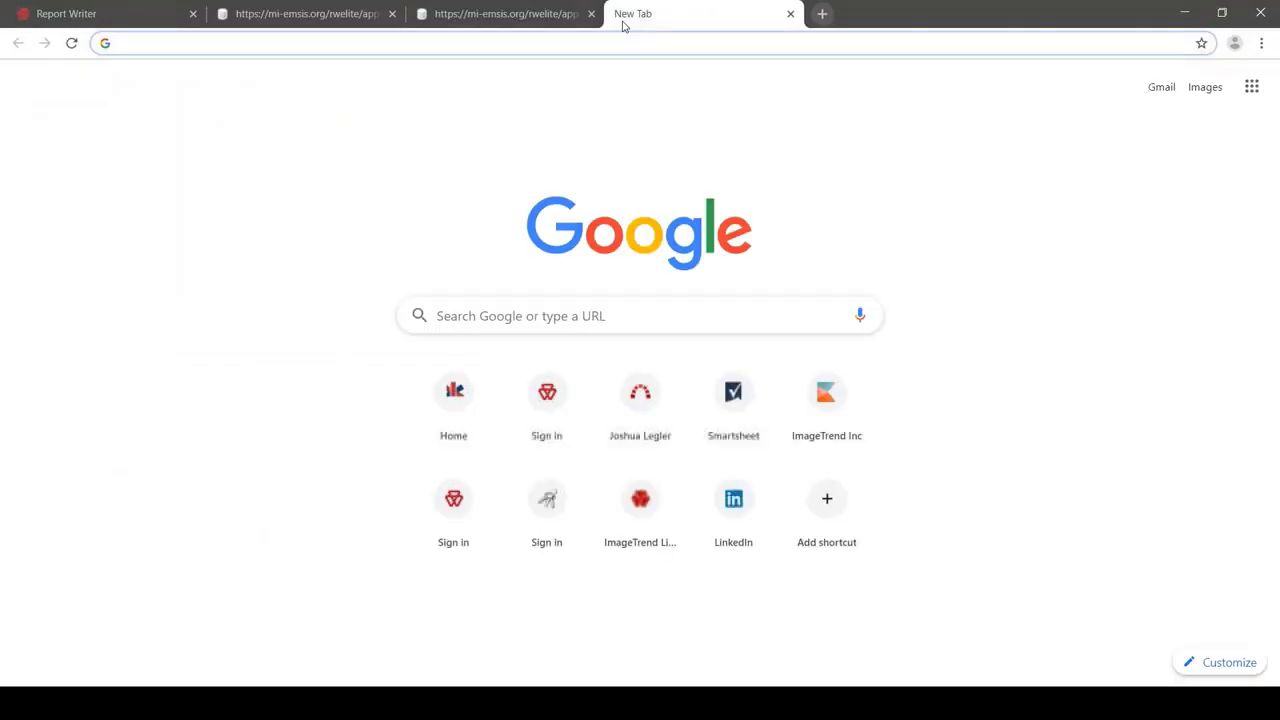
pyautogui.write('nem')
pyautogui.press('Return')
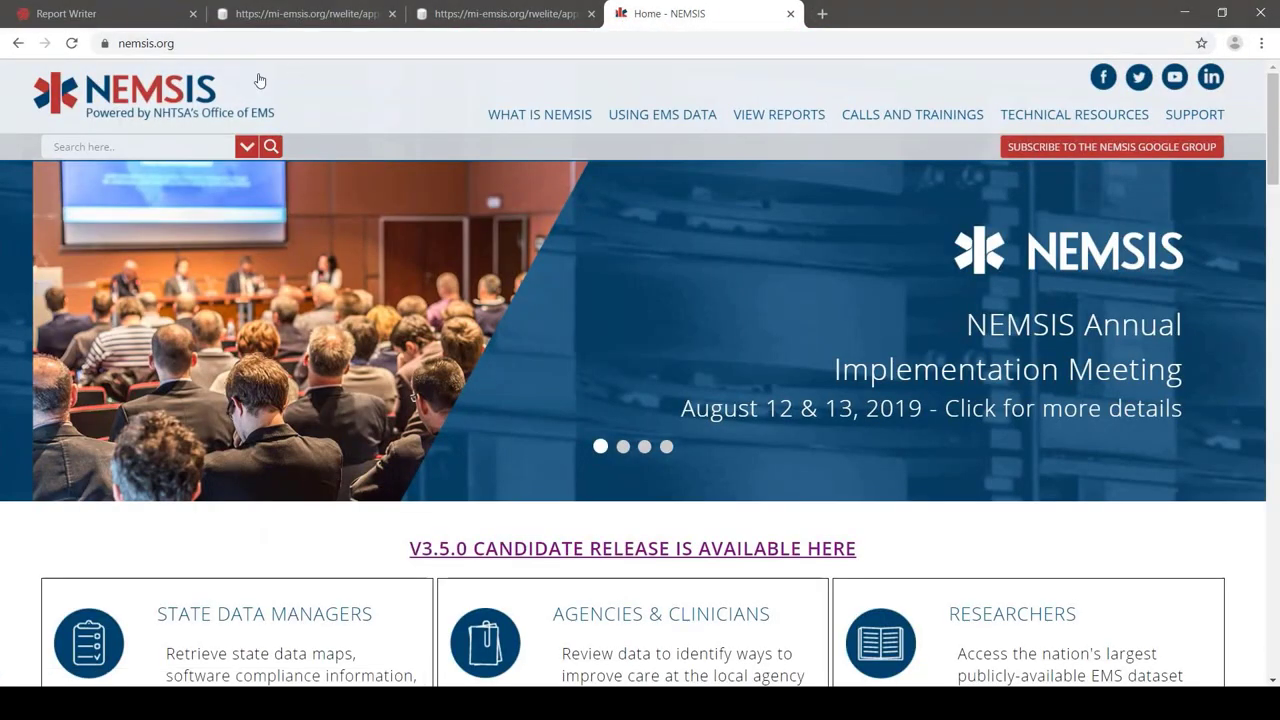
pyautogui.moveTo(1060, 114)
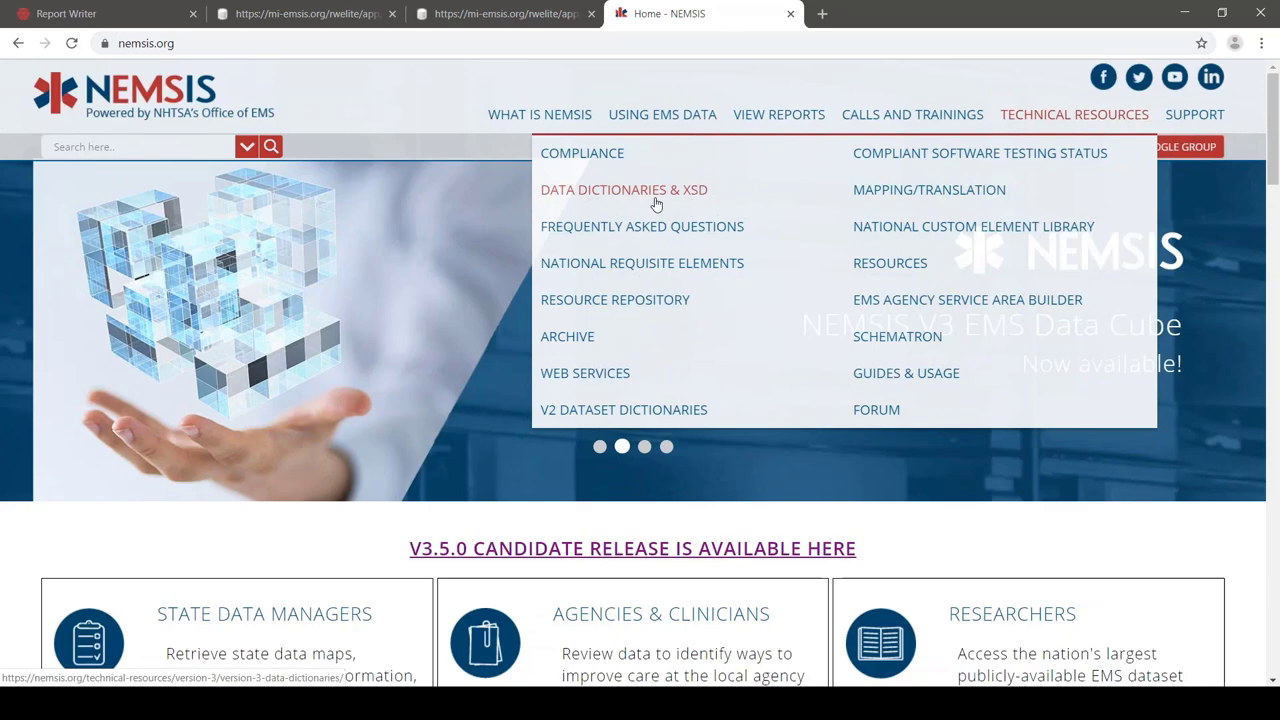
pyautogui.click(655, 204)
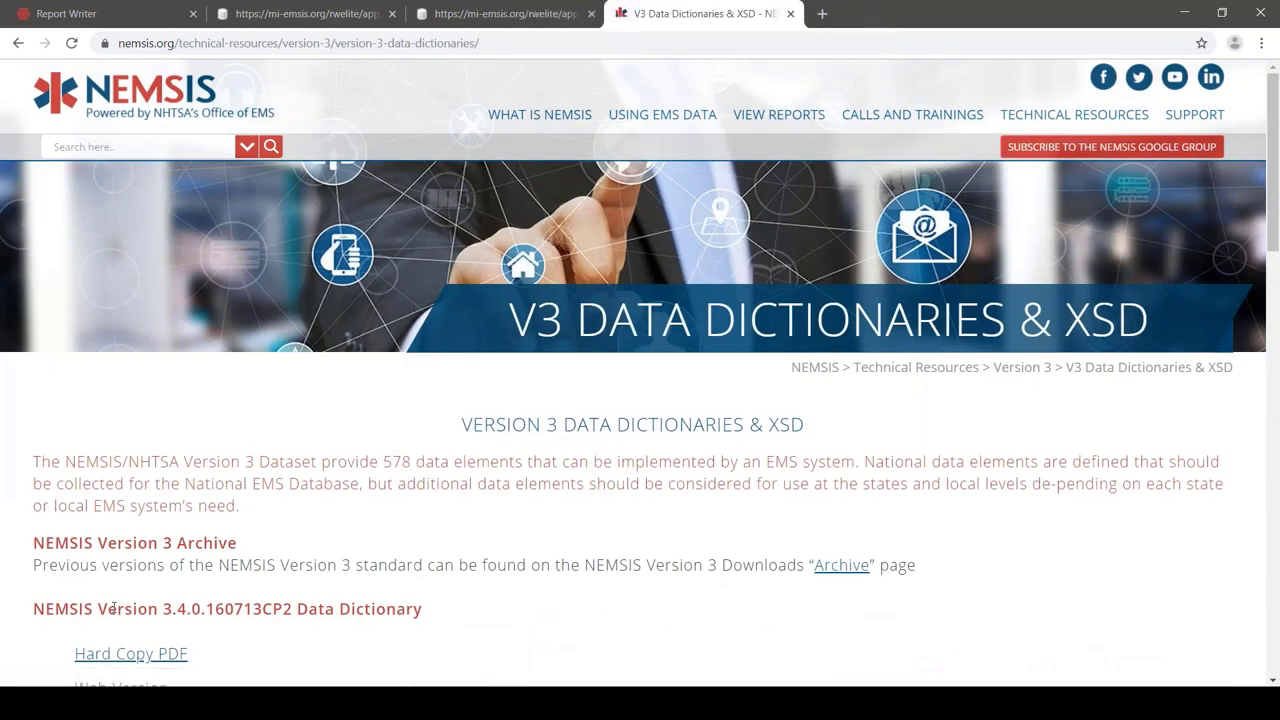
pyautogui.scroll(-1, 113, 609)
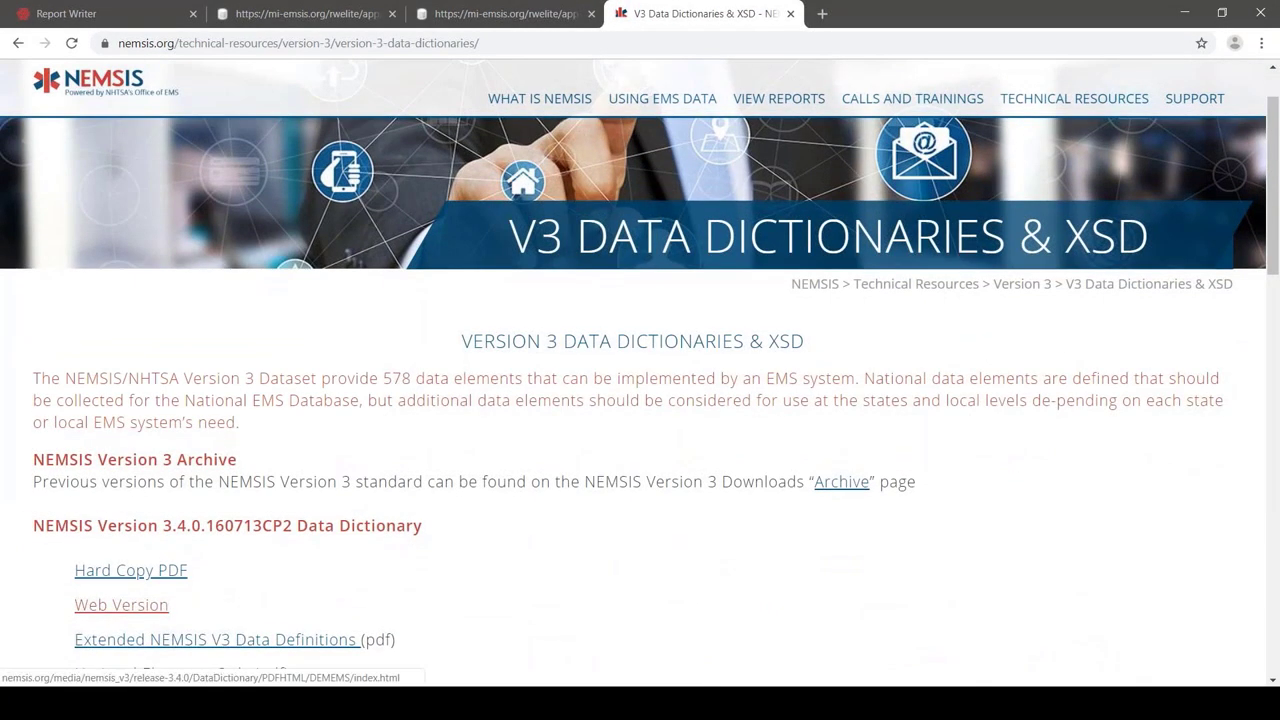
pyautogui.click(121, 604)
# In the data dictionary's eResponse section, open the eResponse.24 - Additional Response Mode Descriptors element.
pyautogui.scroll(-5, 60, 360)
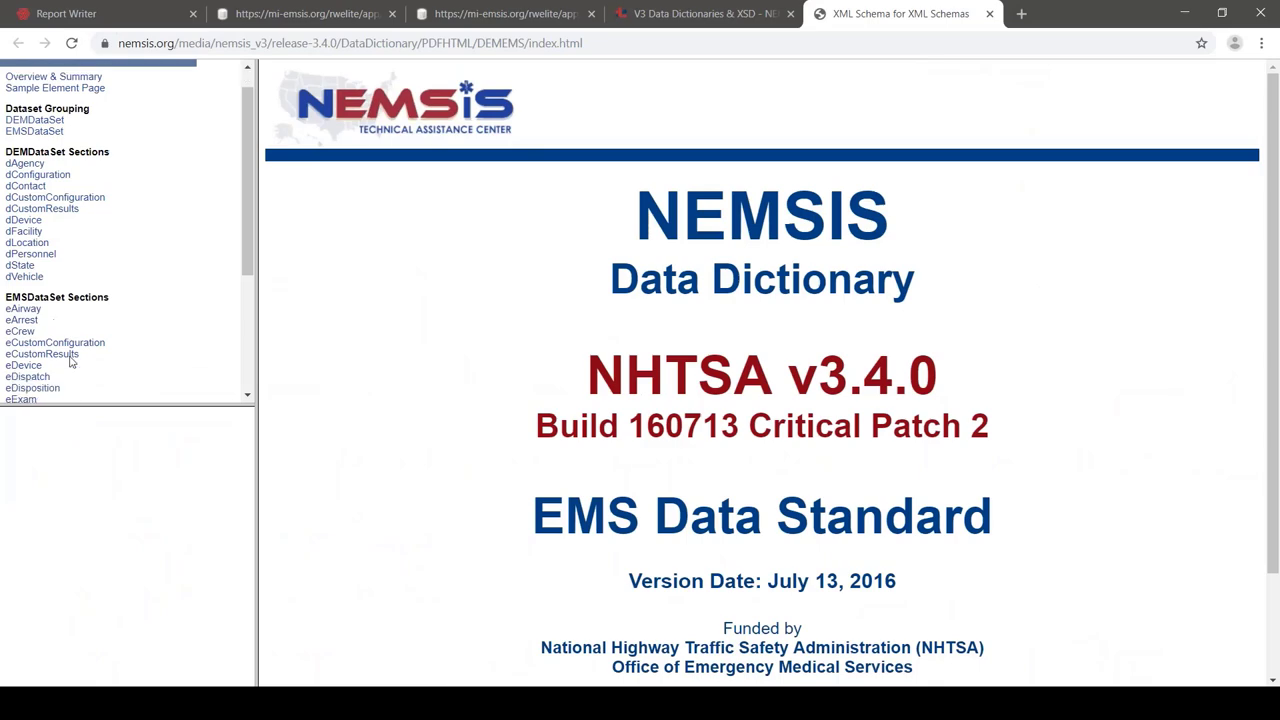
pyautogui.click(30, 341)
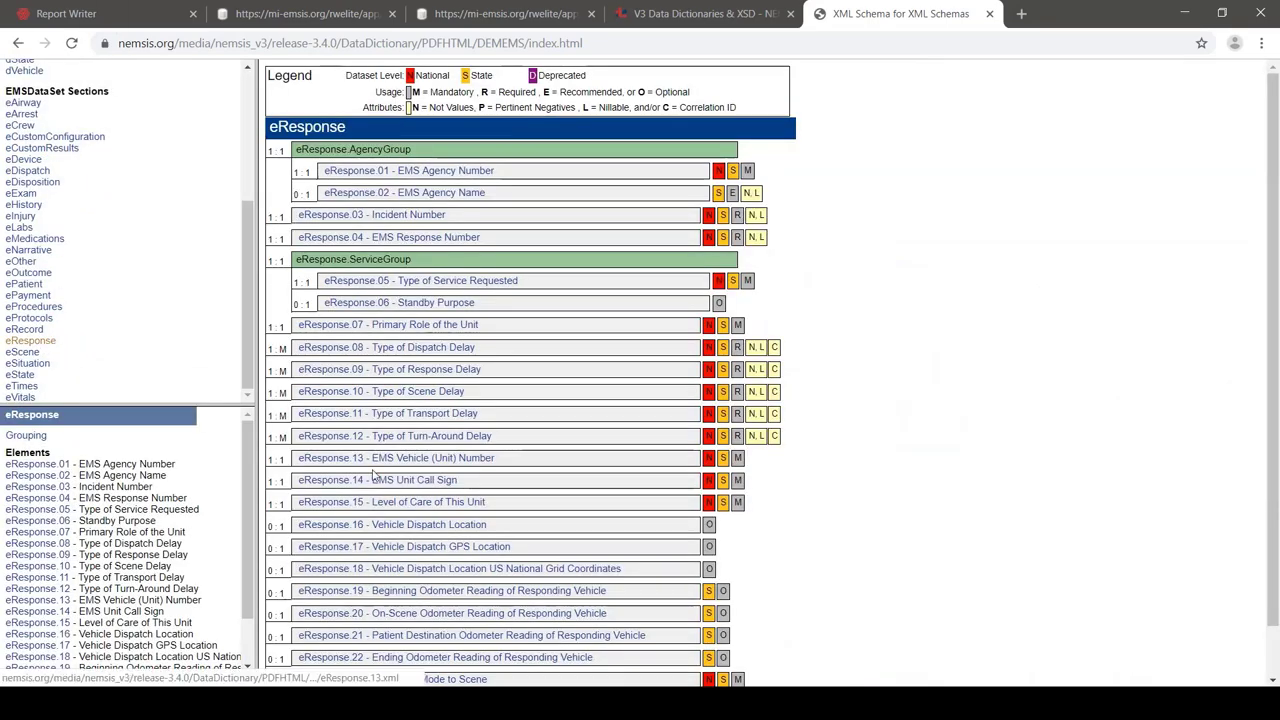
pyautogui.scroll(-1, 450, 580)
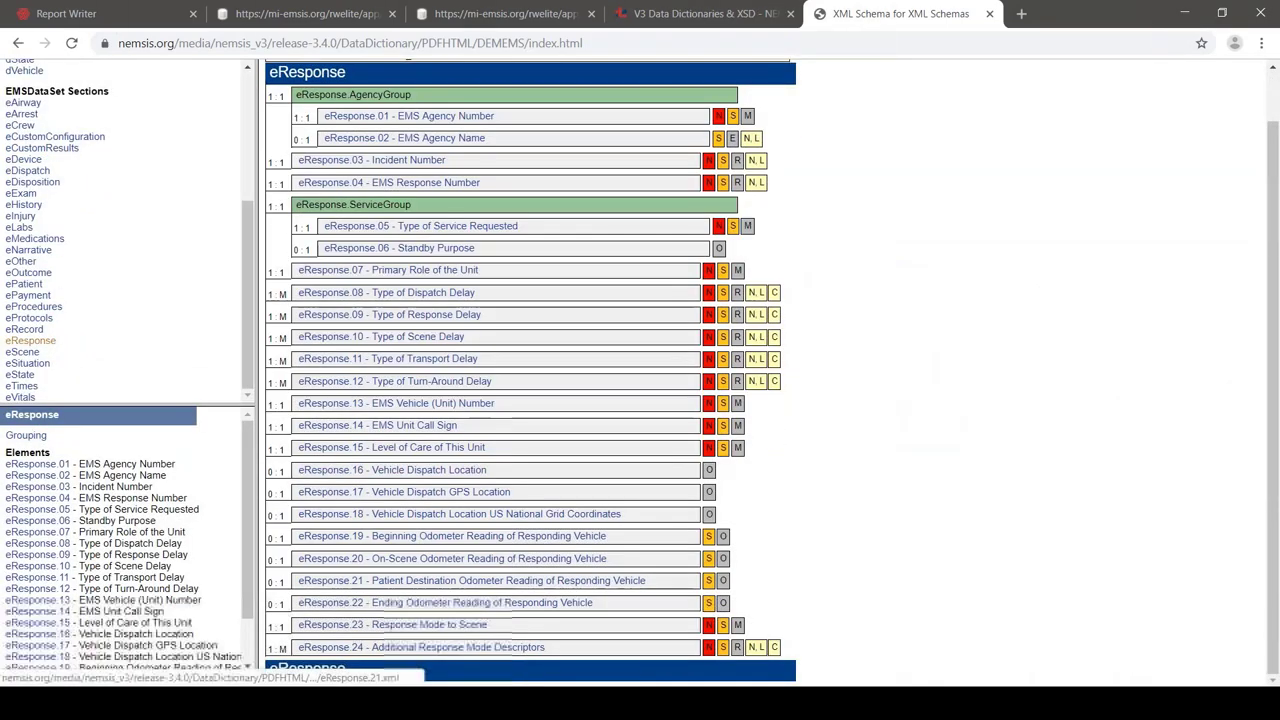
pyautogui.click(357, 648)
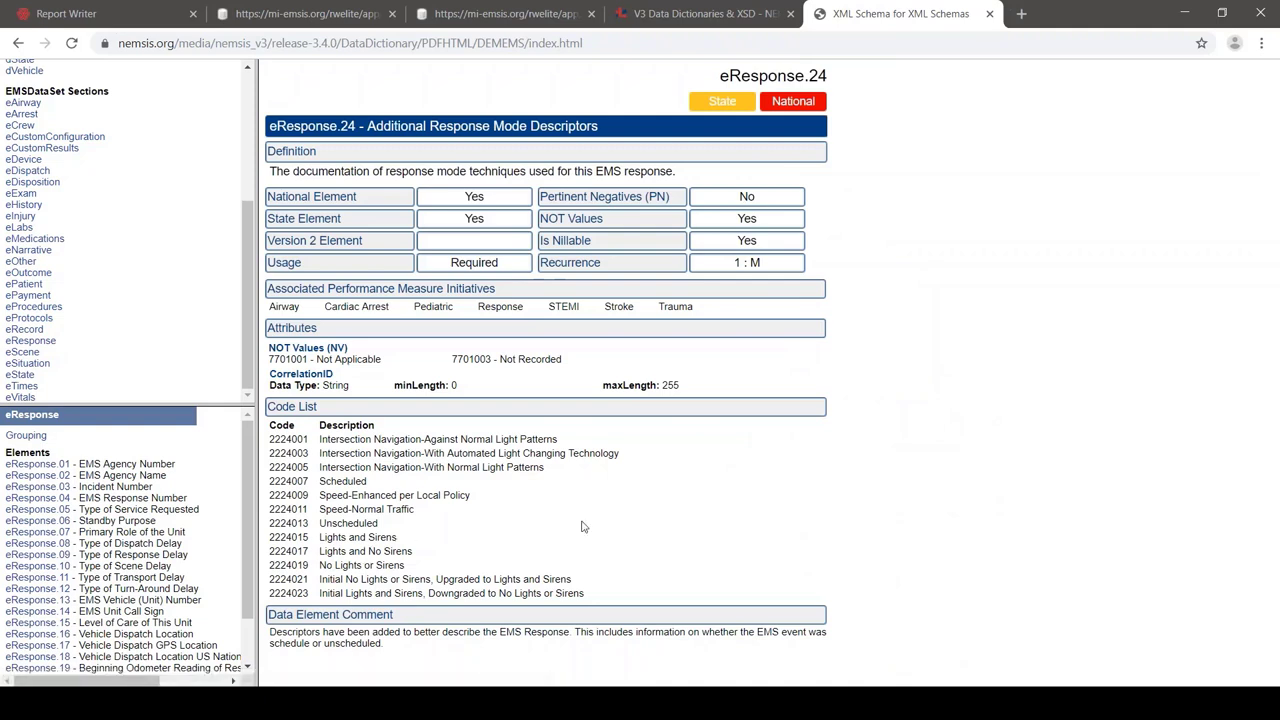
# Find "lights and sirens" on the element page, copy that phrase and return to the eResponse.24 report's criteria.
pyautogui.hotkey('ctrl', 'f')
pyautogui.write('li')
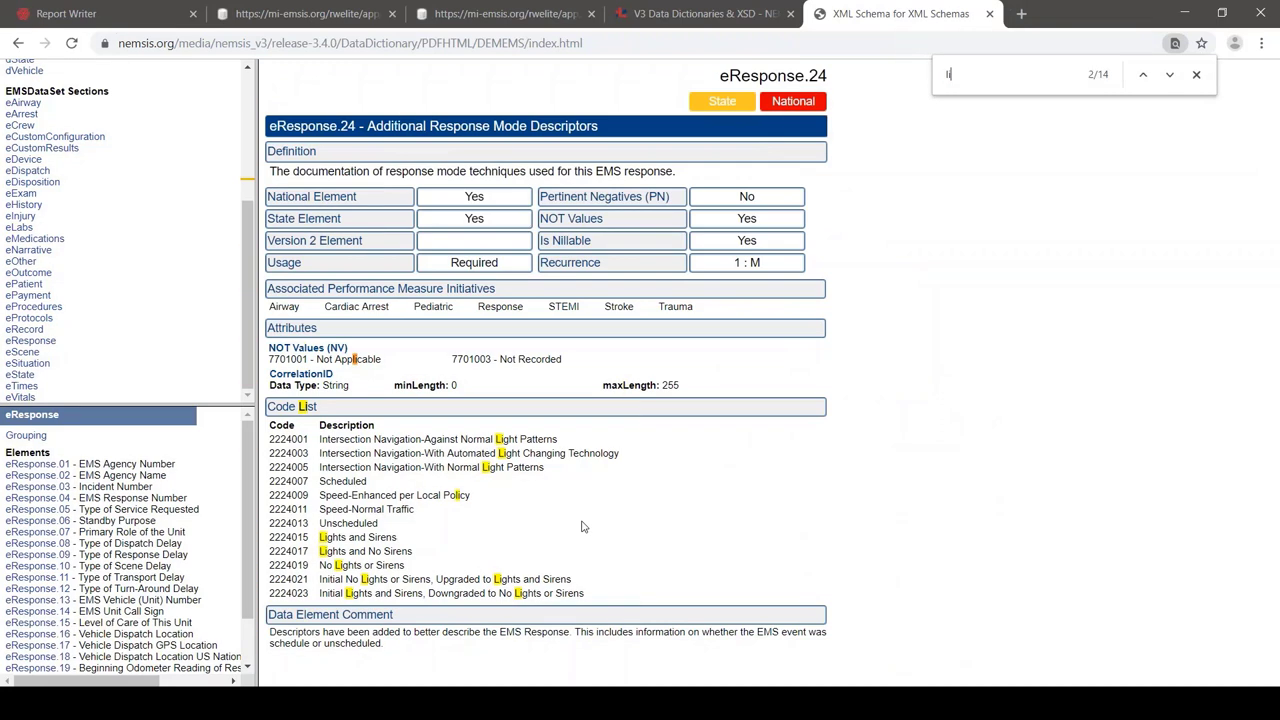
pyautogui.write('ghts and sirens')
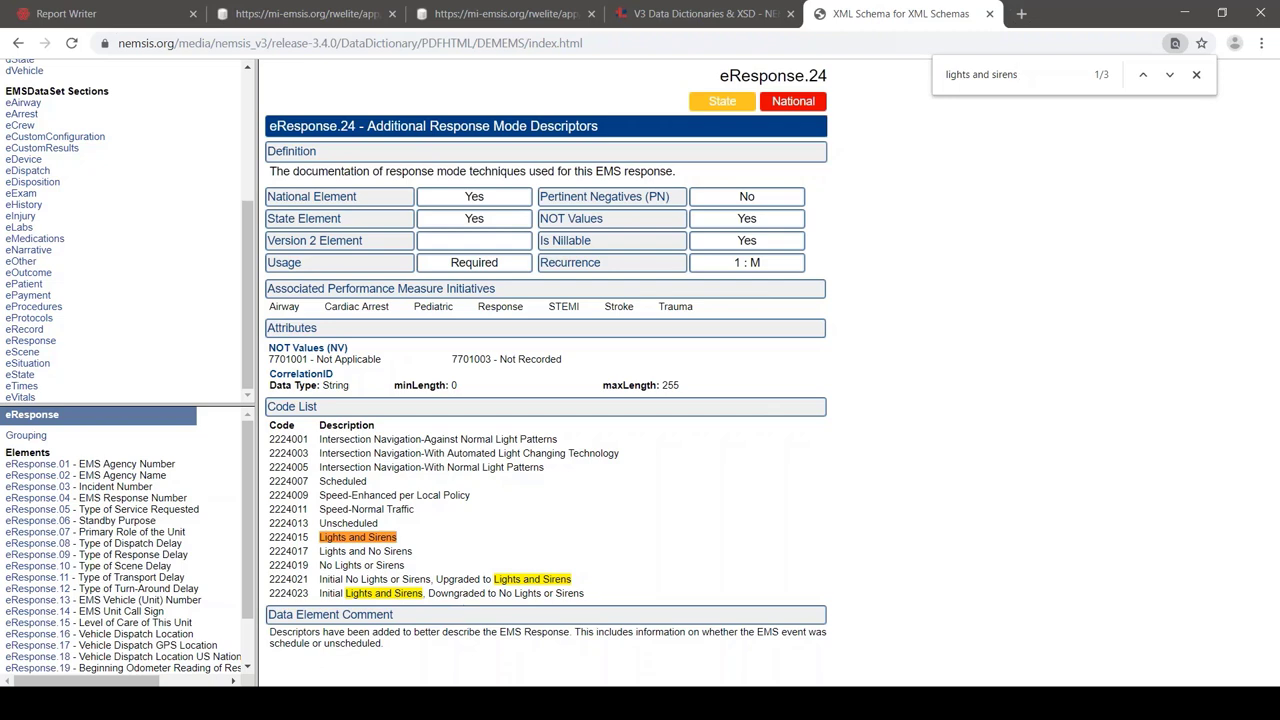
pyautogui.hotkey('ctrl', 'f')
pyautogui.hotkey('ctrl', 'c')
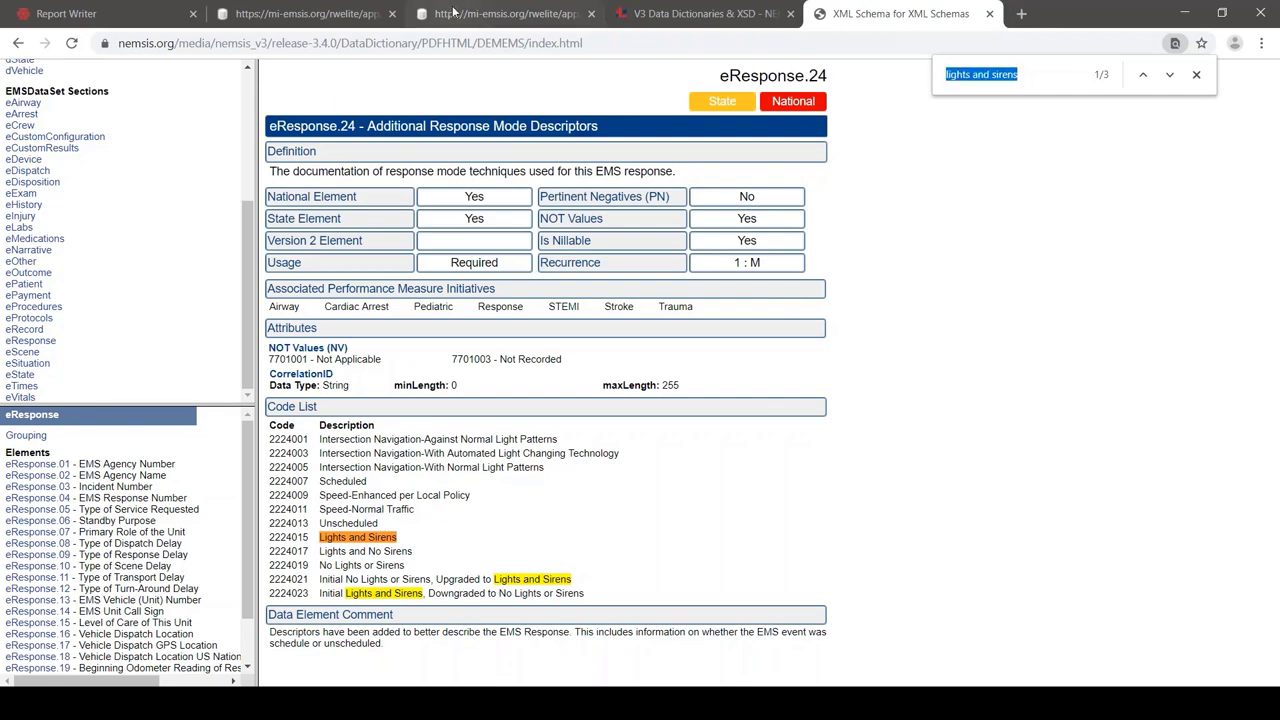
pyautogui.click(453, 12)
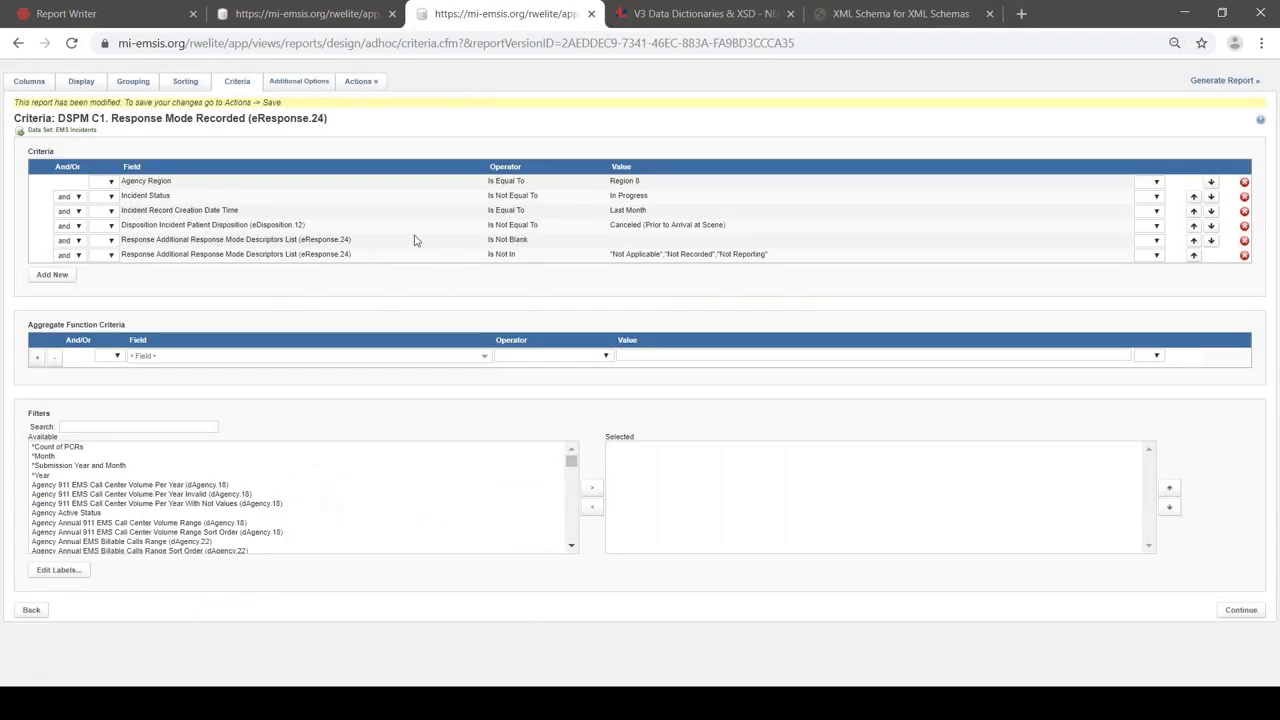
# Change the eResponse.24 "Is Not Blank" criterion to contains "lights and sirens" and save the criteria line.
pyautogui.click(384, 242)
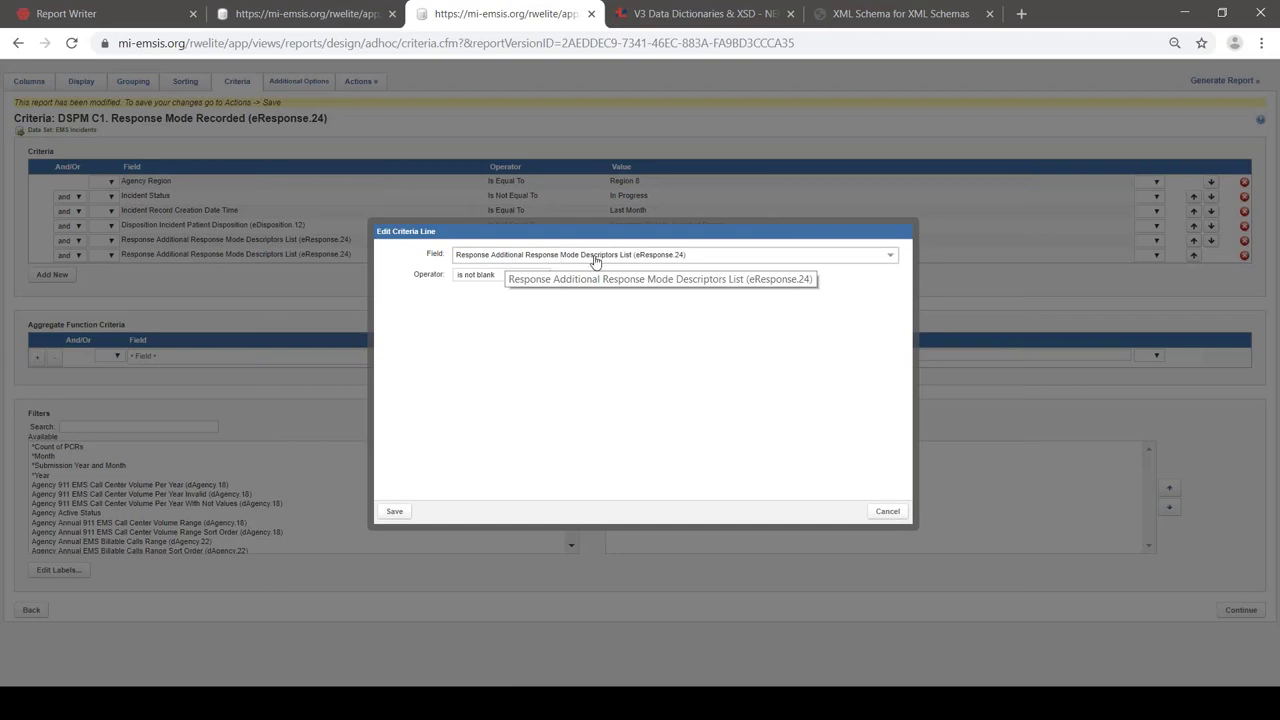
pyautogui.click(516, 279)
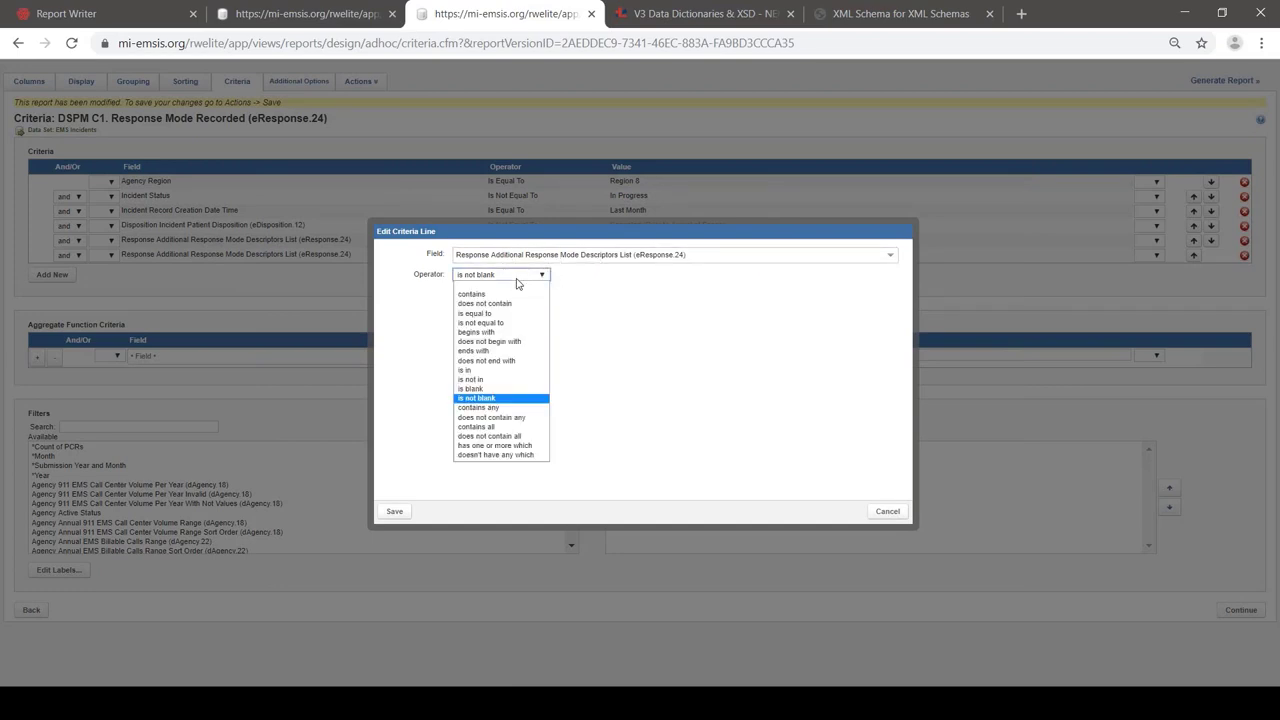
pyautogui.click(512, 296)
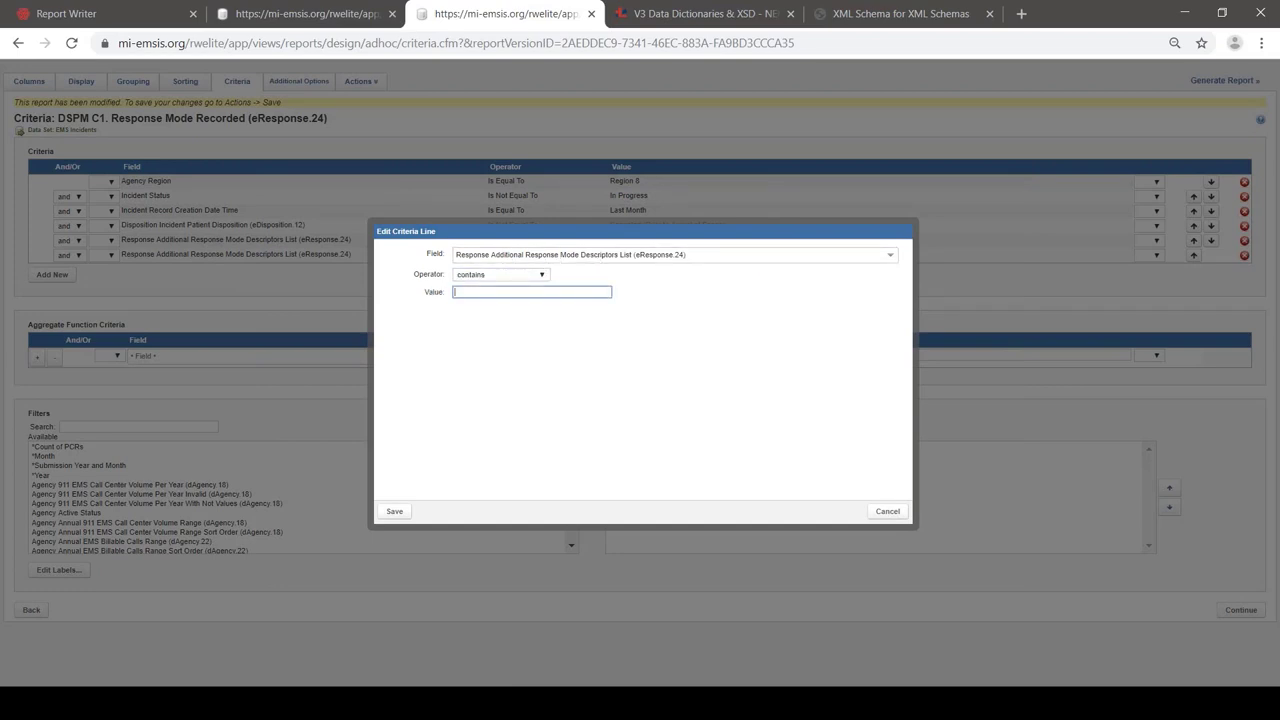
pyautogui.hotkey('ctrl', 'v')
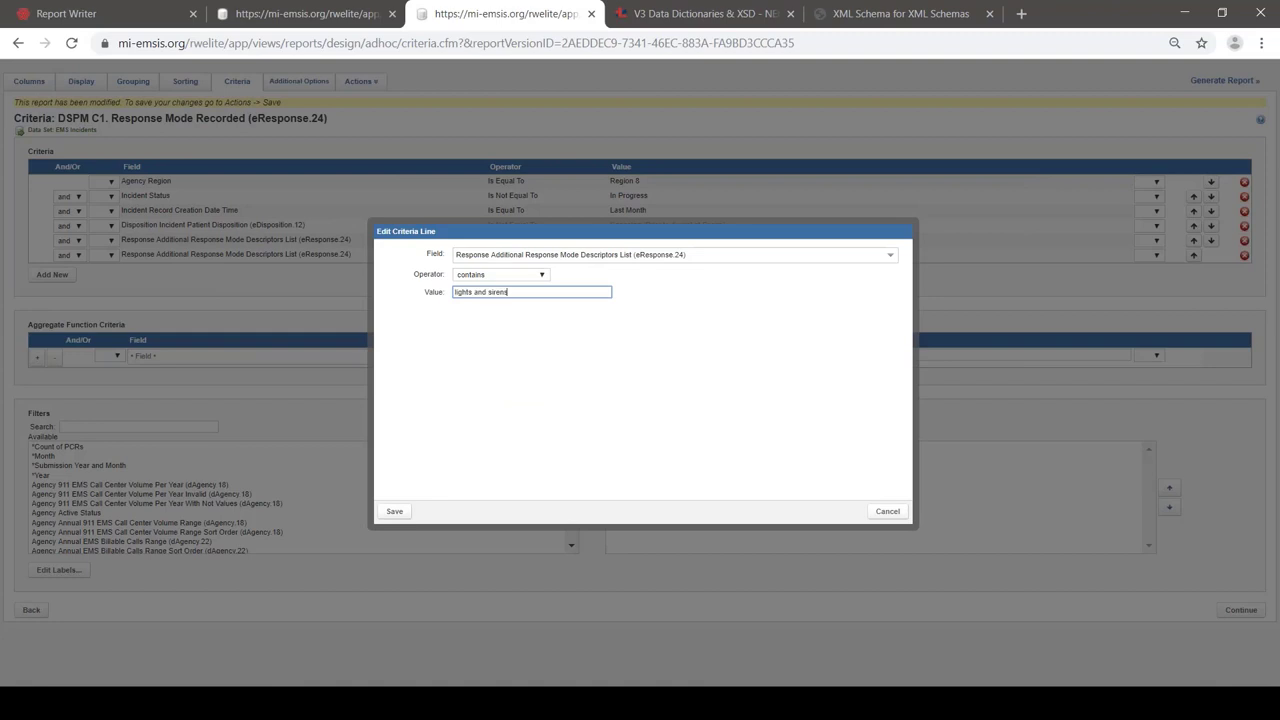
pyautogui.click(393, 512)
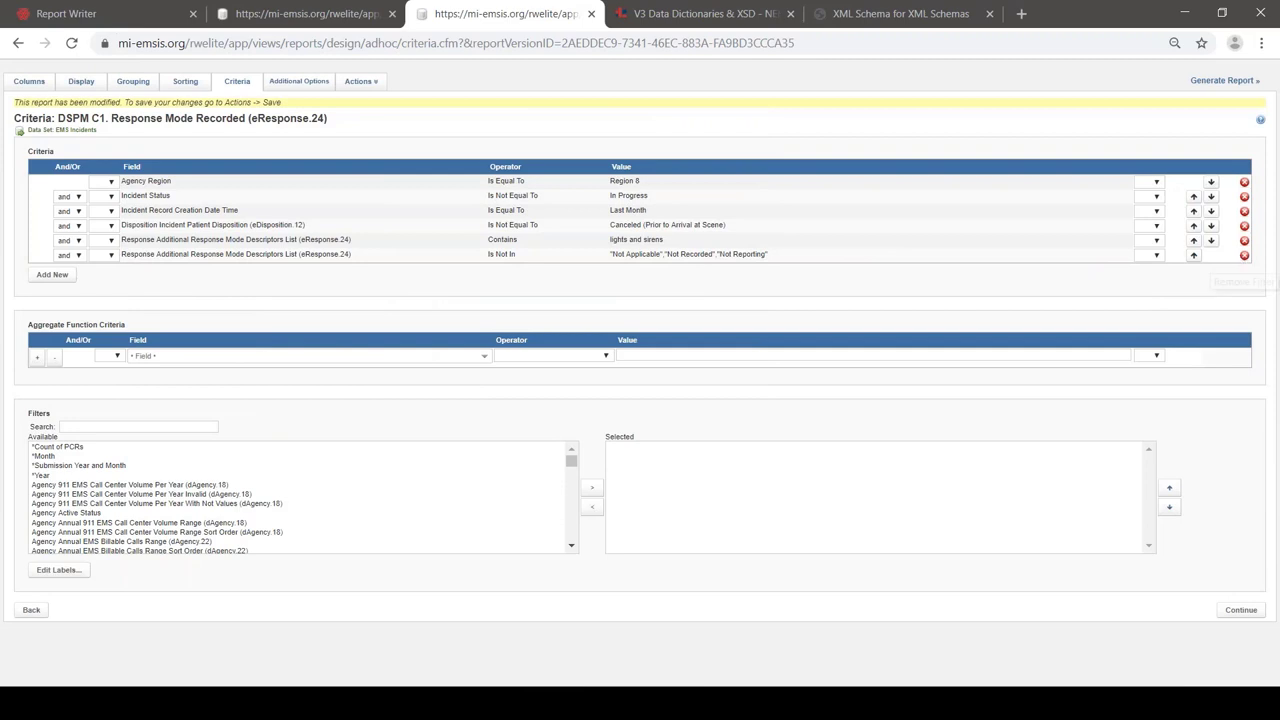
# Delete the eResponse.24 "Is Not In" criterion and generate the report.
pyautogui.click(1244, 255)
pyautogui.click(721, 140)
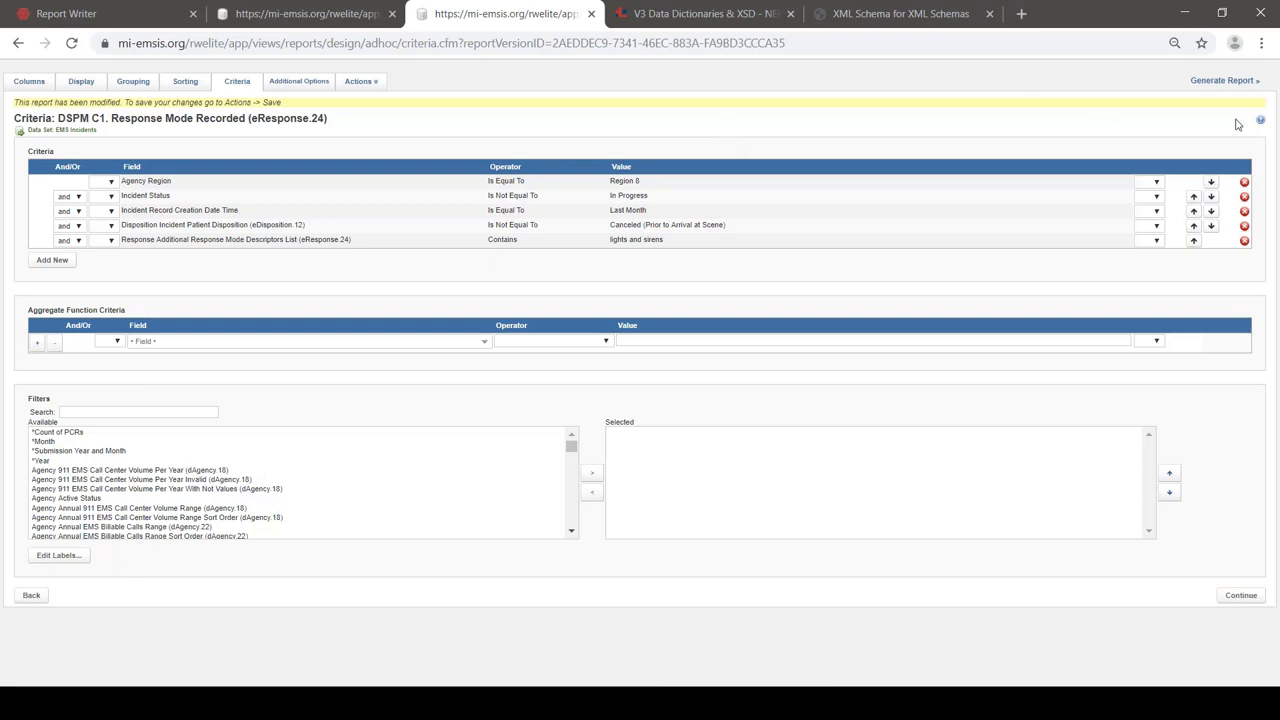
pyautogui.click(1228, 80)
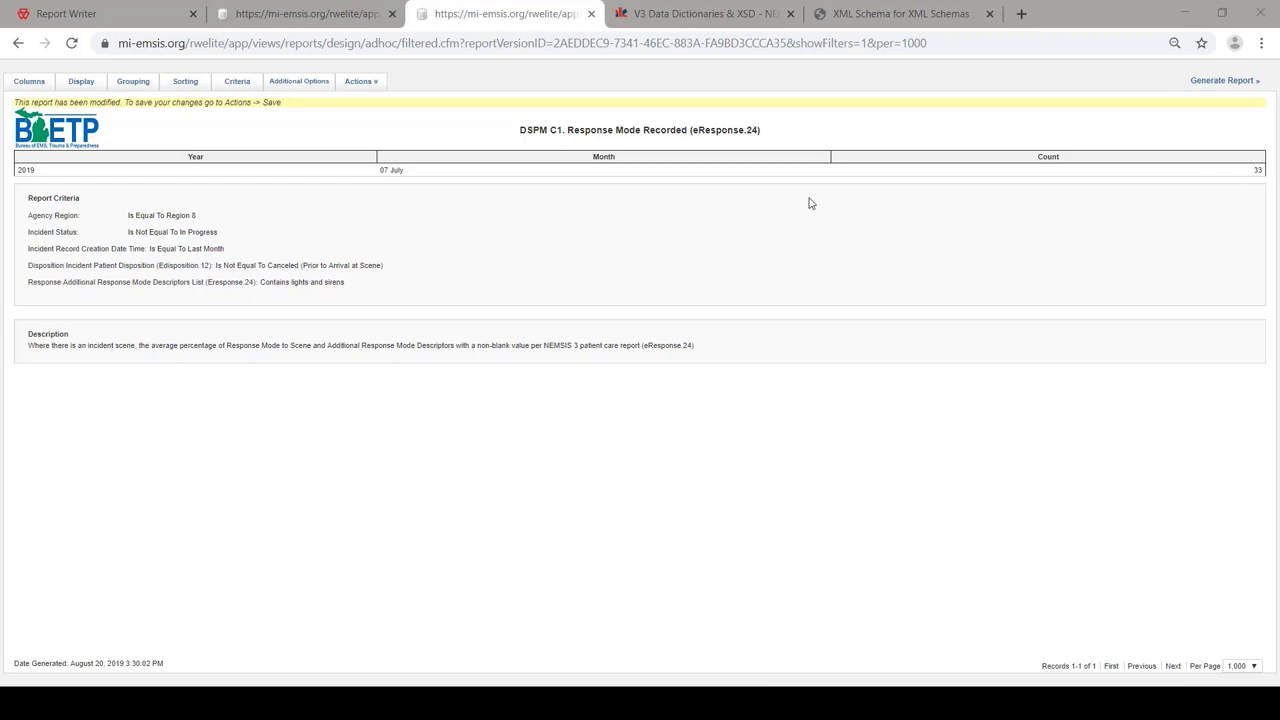
# Compare the July count of the DSPM C1, C5 Denominator report with that of the eResponse.24 report.
pyautogui.click(294, 18)
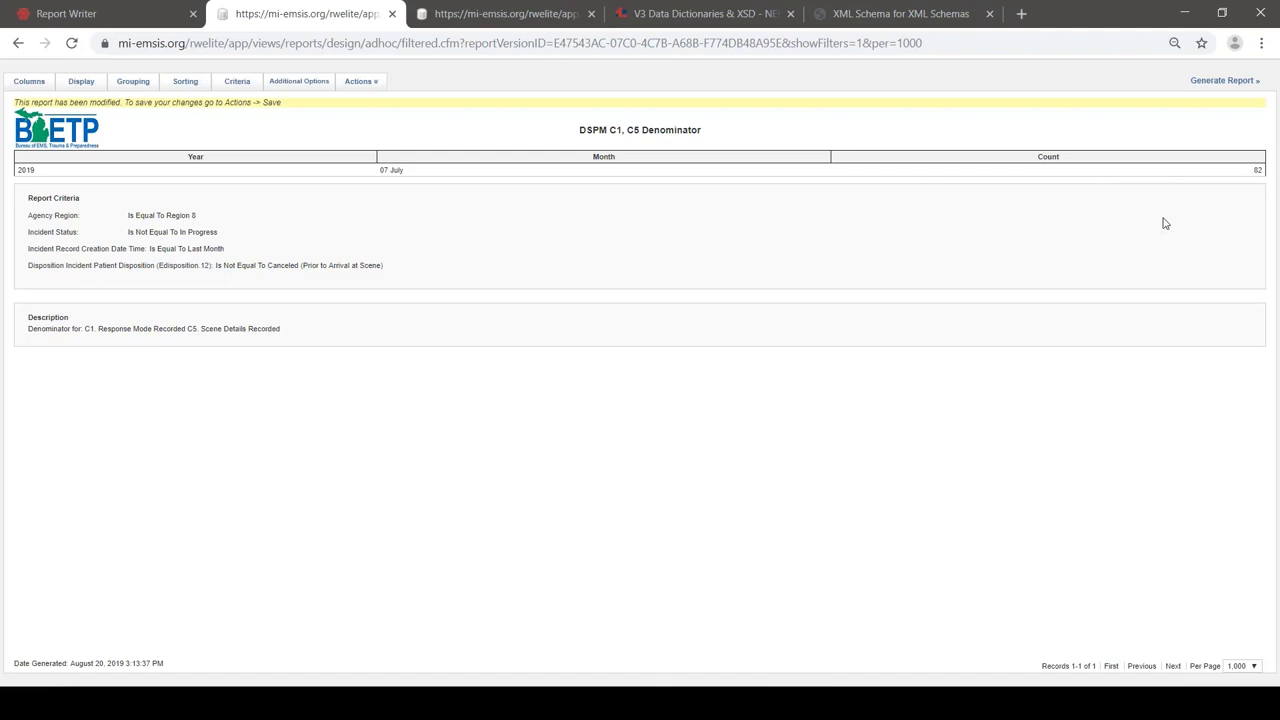
pyautogui.hotkey('ctrl', 'Tab')
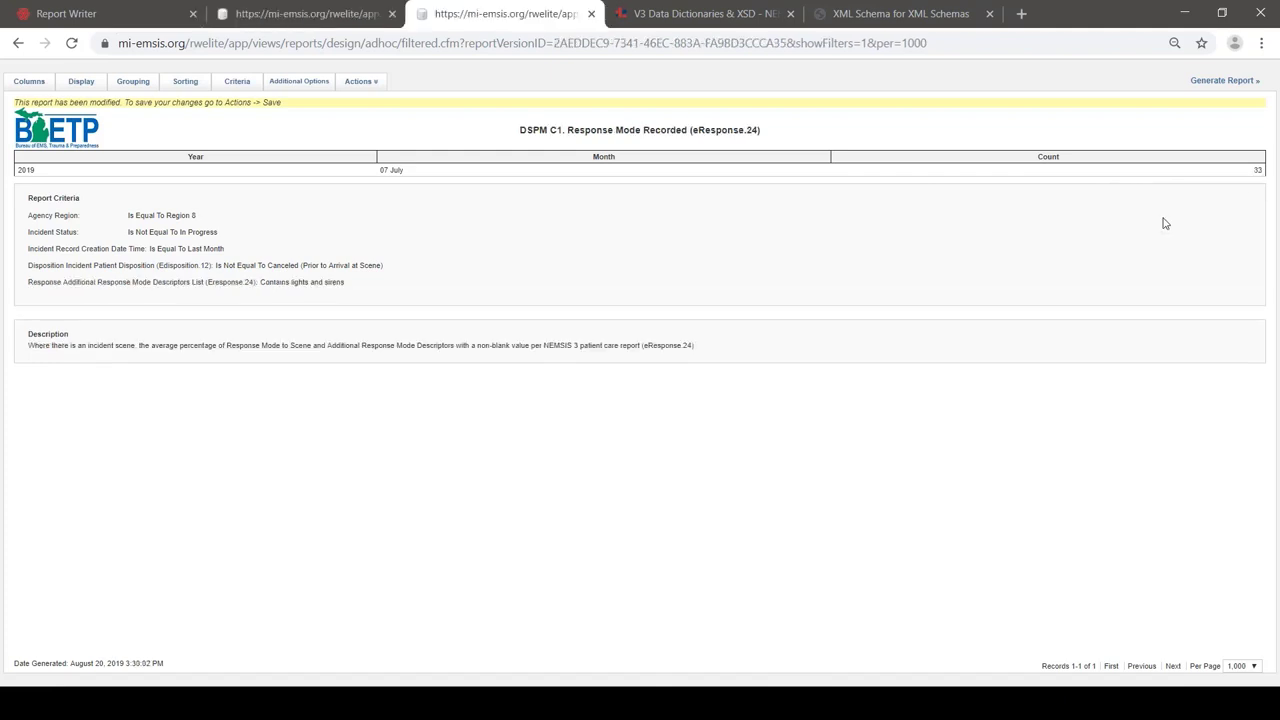
pyautogui.hotkey('ctrl', 'shift', 'Tab')
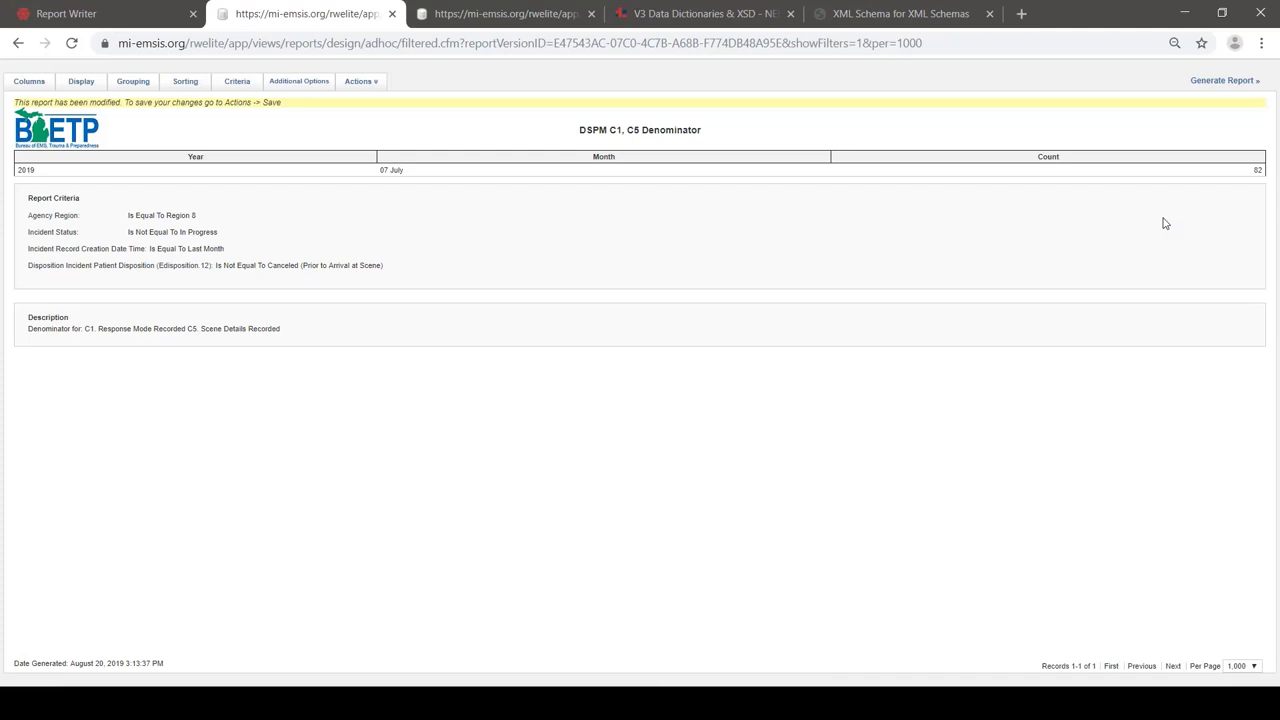
# Check the measure topic slide, open eResponse.09 - Type of Response Delay in the data dictionary and highlight "Vehicle Crash Involving this Unit".
pyautogui.hotkey('alt', 'Tab')
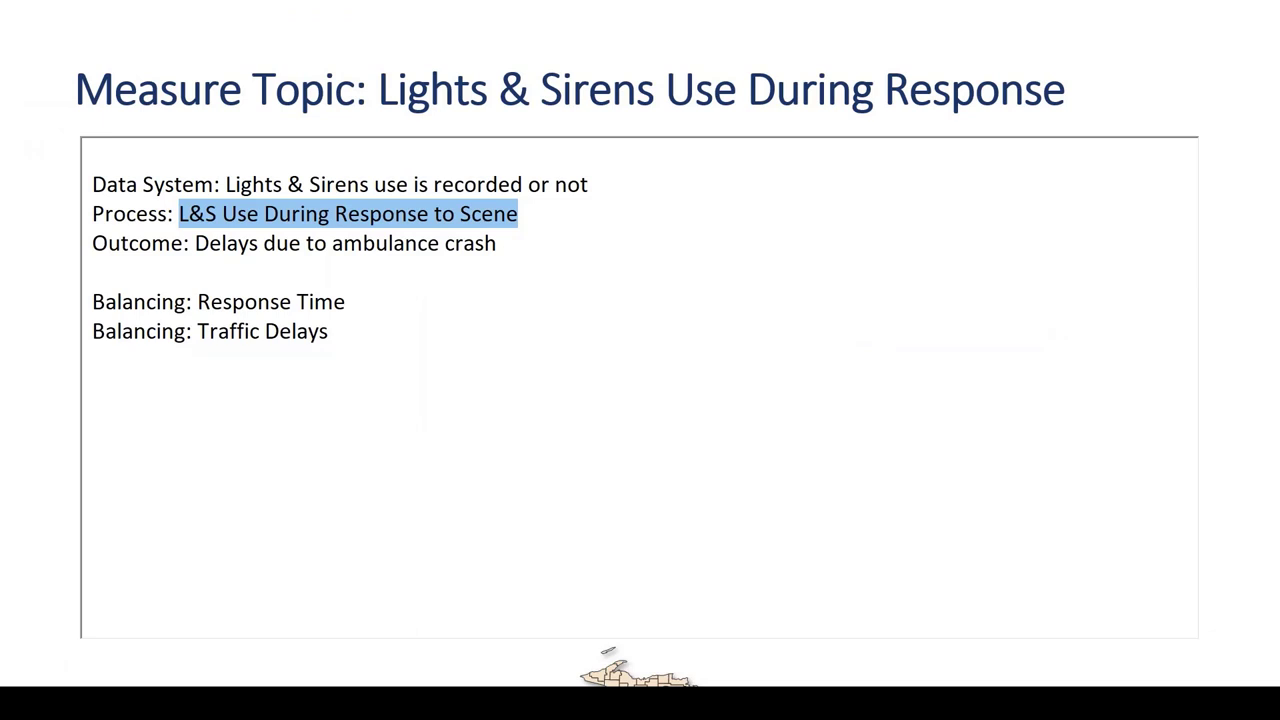
pyautogui.hotkey('alt', 'Tab')
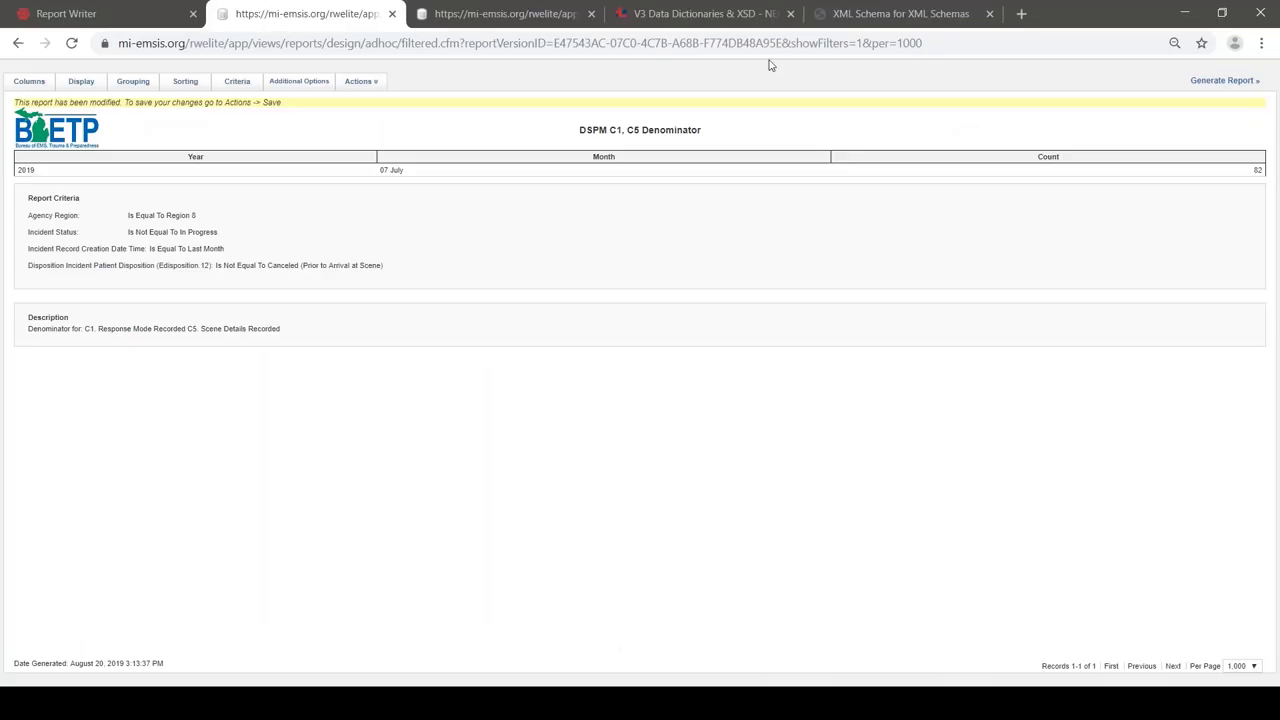
pyautogui.click(831, 14)
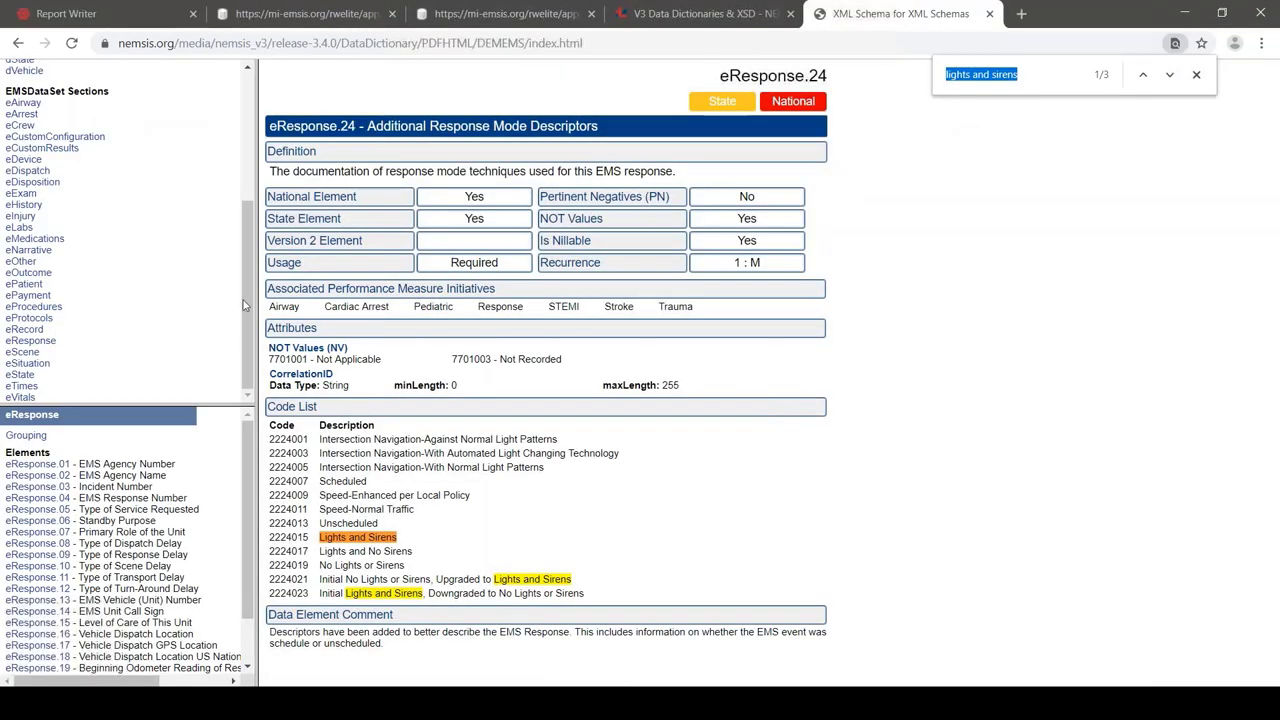
pyautogui.click(30, 554)
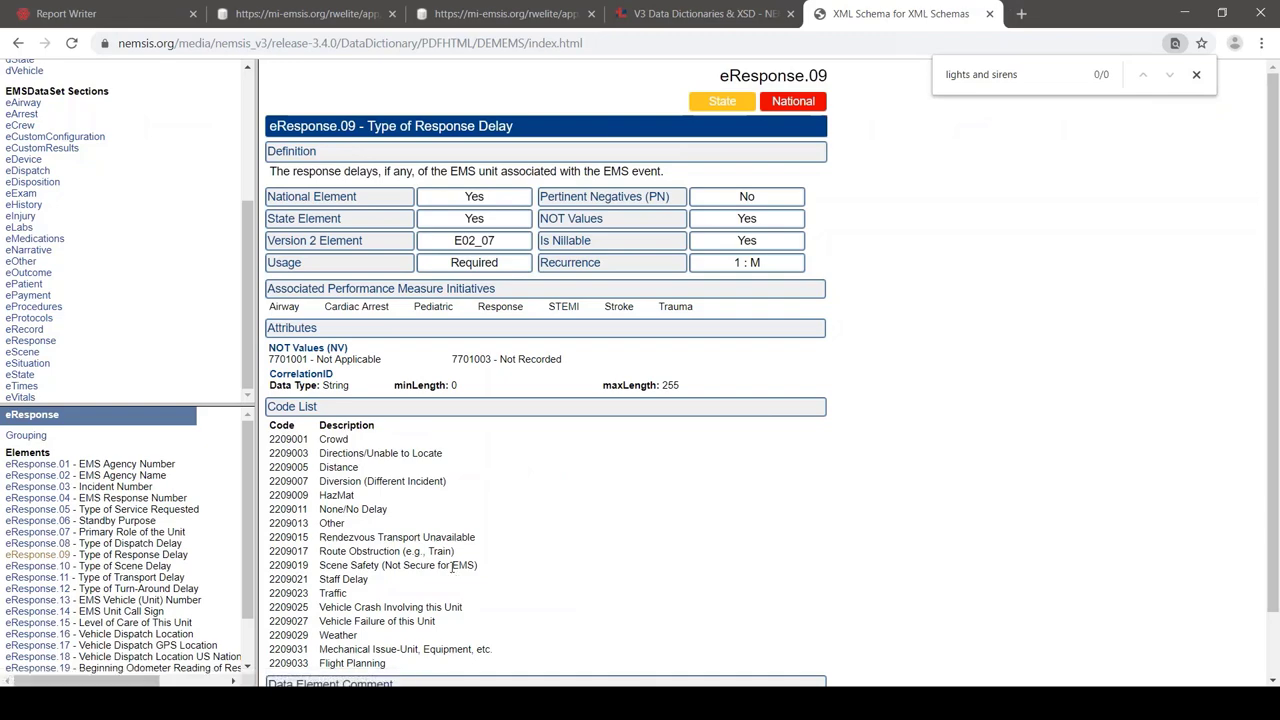
pyautogui.scroll(-2, 345, 537)
pyautogui.moveTo(319, 535); pyautogui.dragTo(454, 533)
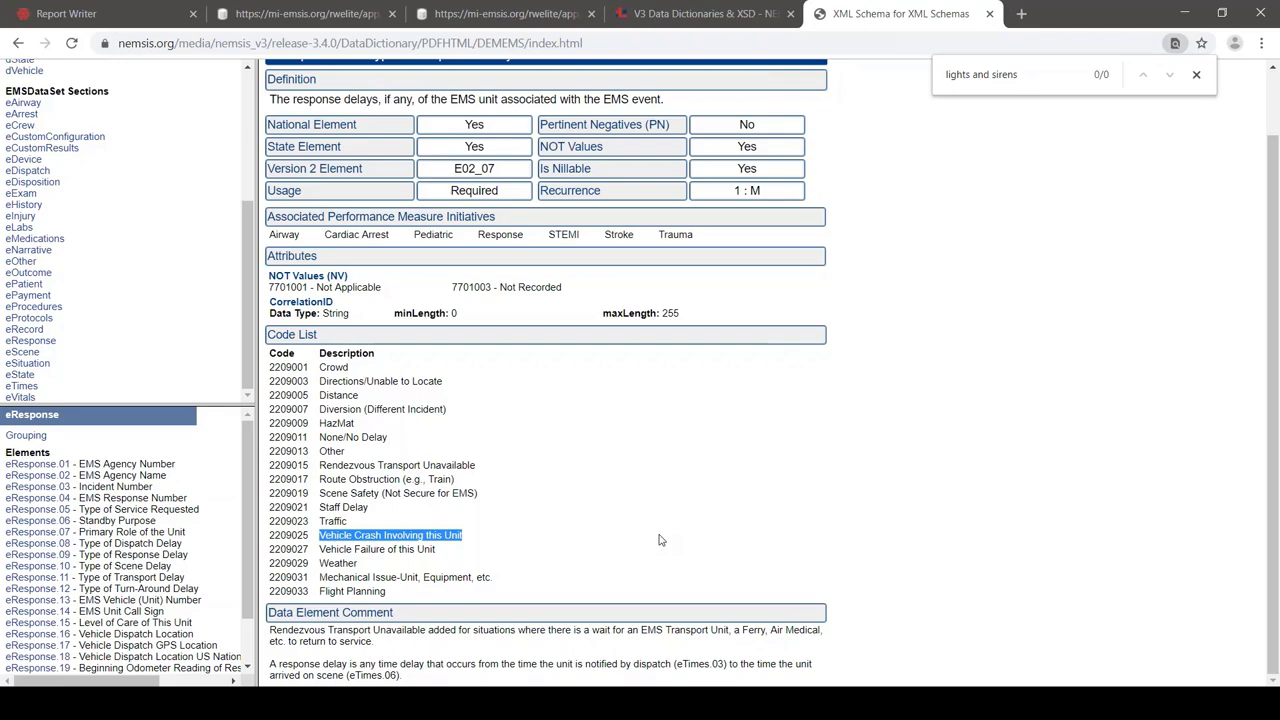
# Switch to the measure topic slide and highlight the balancing measures "Response Time" and "Traffic Delays".
pyautogui.hotkey('alt', 'Tab')
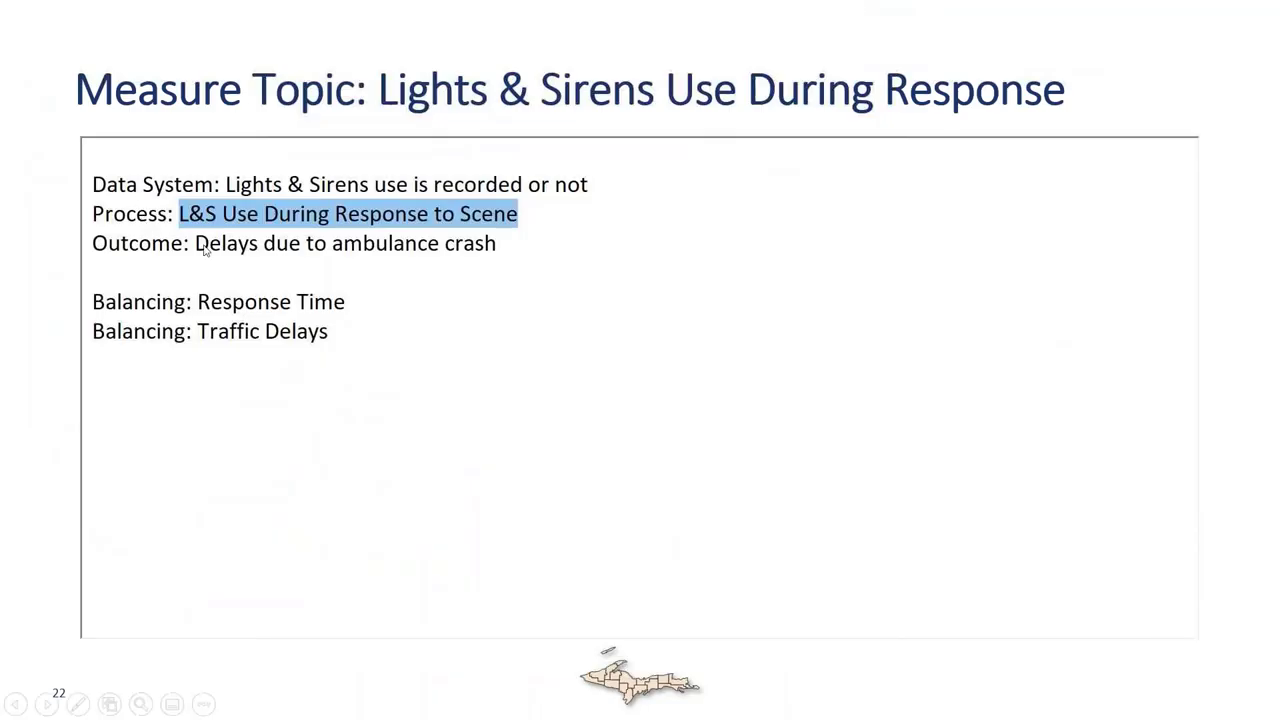
pyautogui.moveTo(198, 301); pyautogui.dragTo(320, 307)
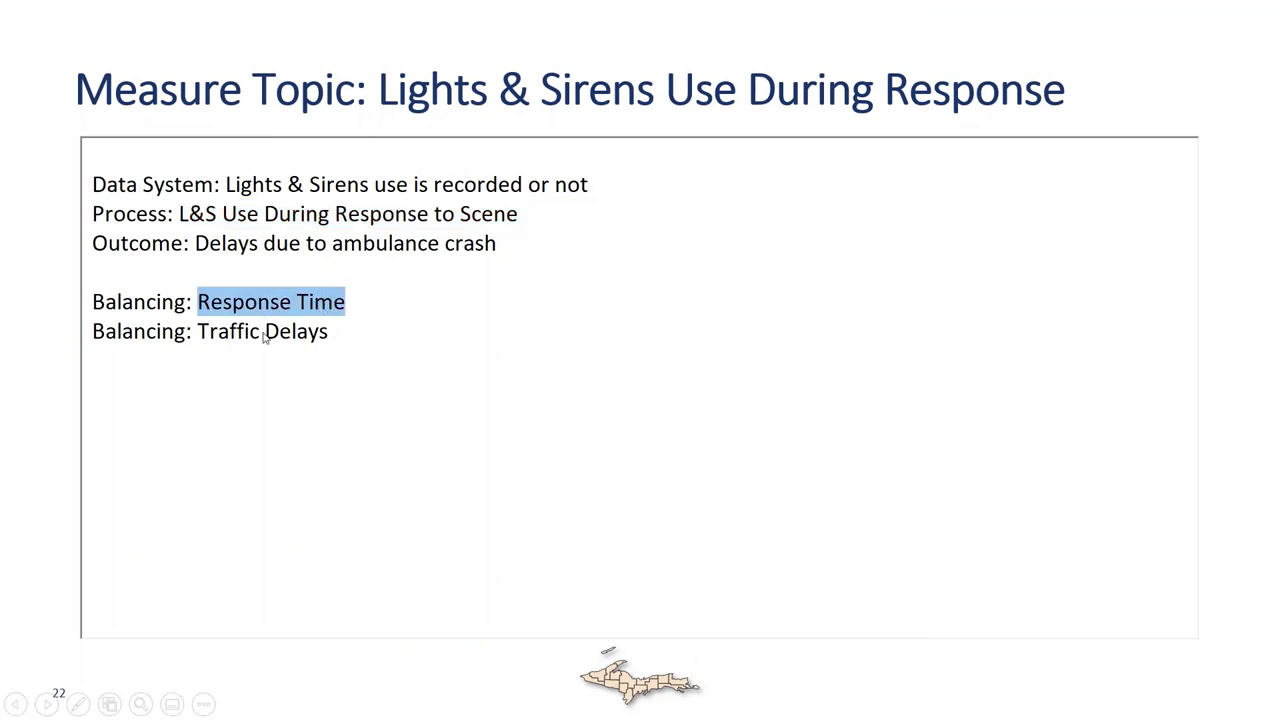
pyautogui.moveTo(232, 337); pyautogui.dragTo(328, 338)
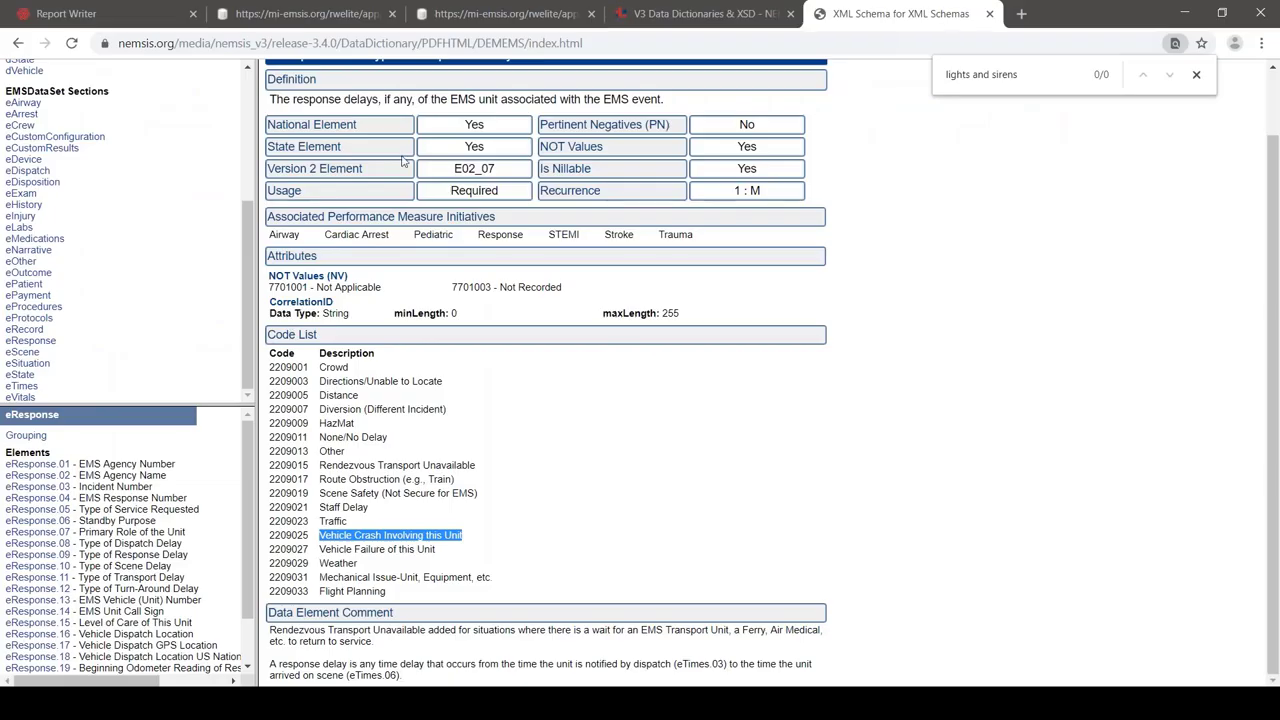
# Highlight the "Traffic" value in the eResponse.09 code list and return to the measure topic slide.
pyautogui.scroll(1, 403, 160)
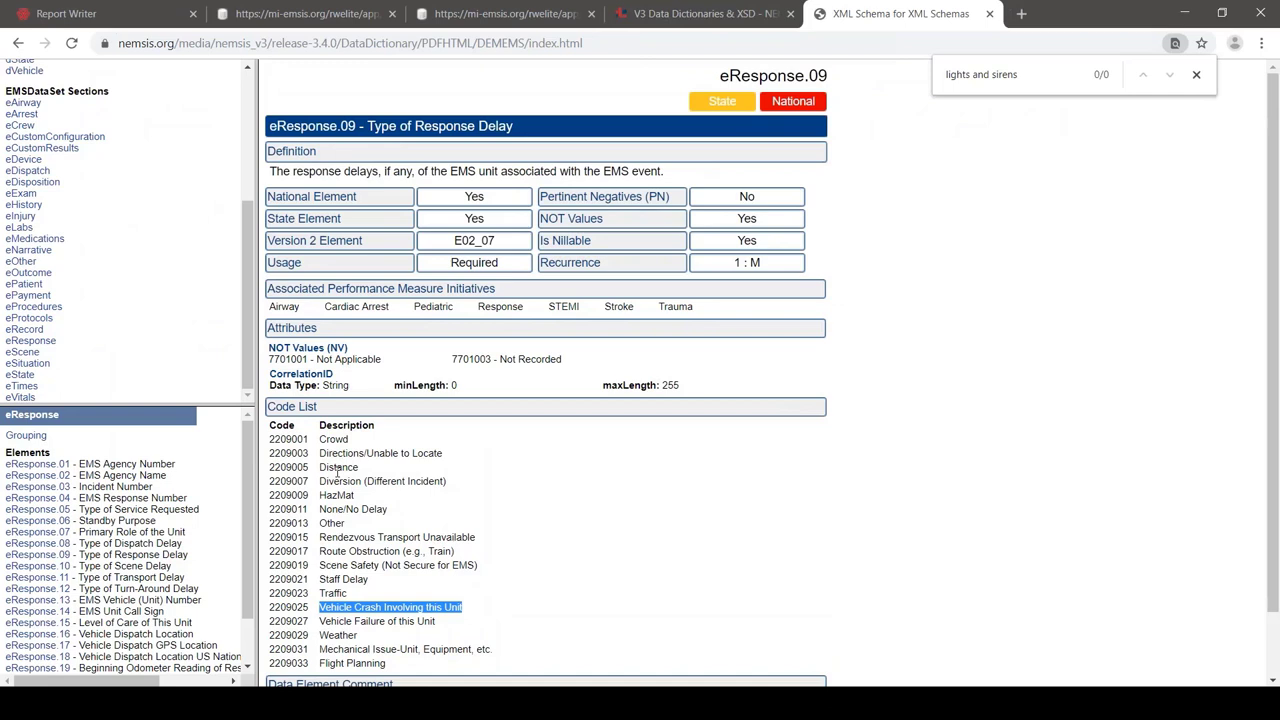
pyautogui.doubleClick(331, 593)
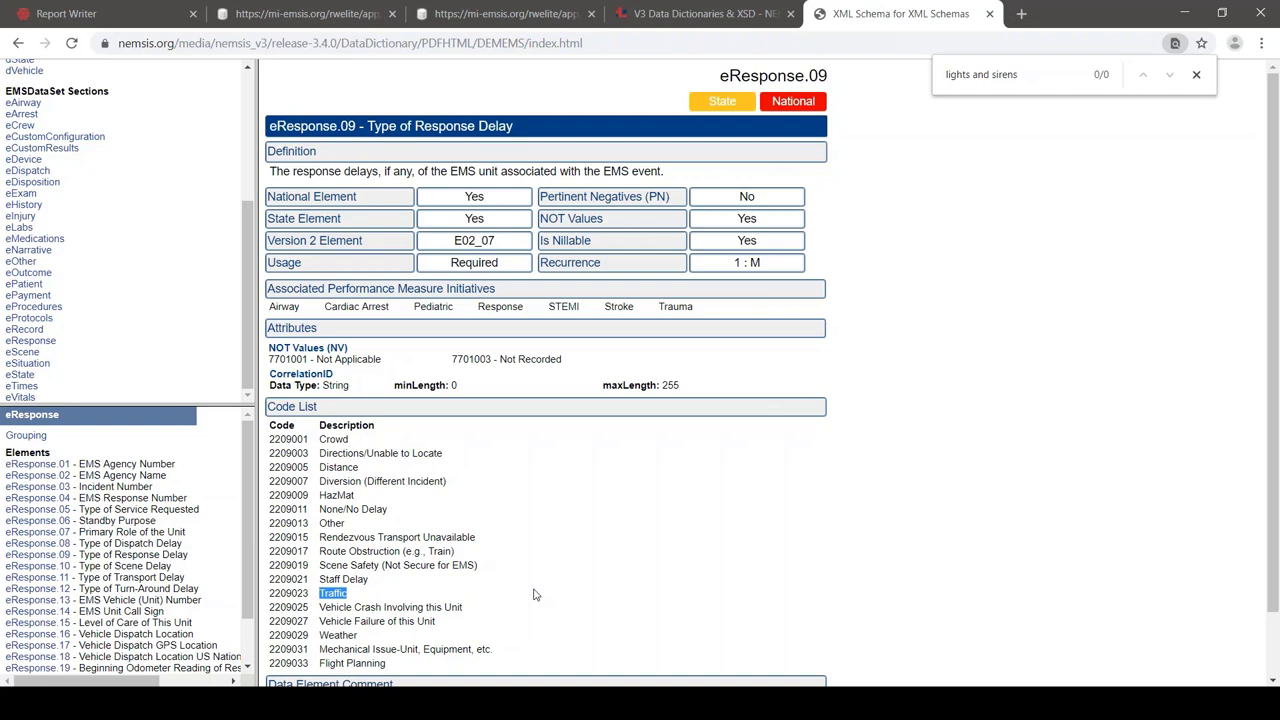
pyautogui.hotkey('alt', 'Tab')
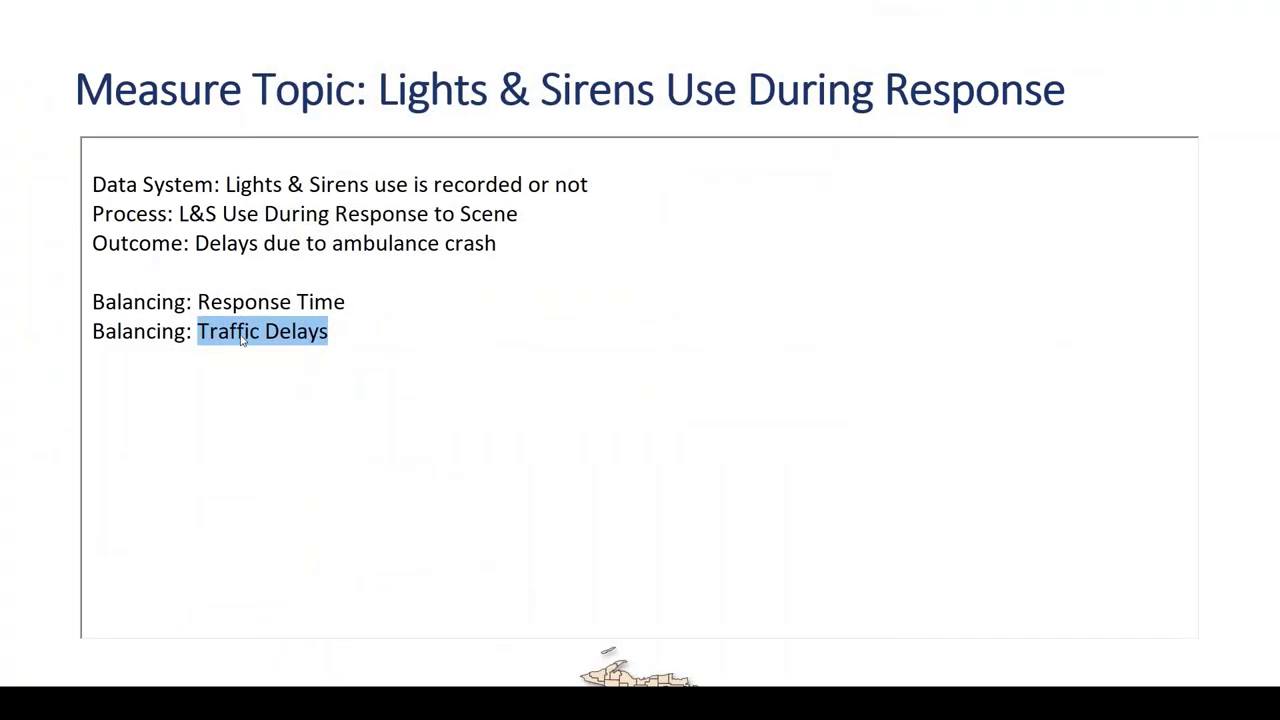
# Open the eTimes section of the data dictionary and advance the presentation to the "Schedule the Reports" slide, ending back in the browser.
pyautogui.hotkey('alt', 'Tab')
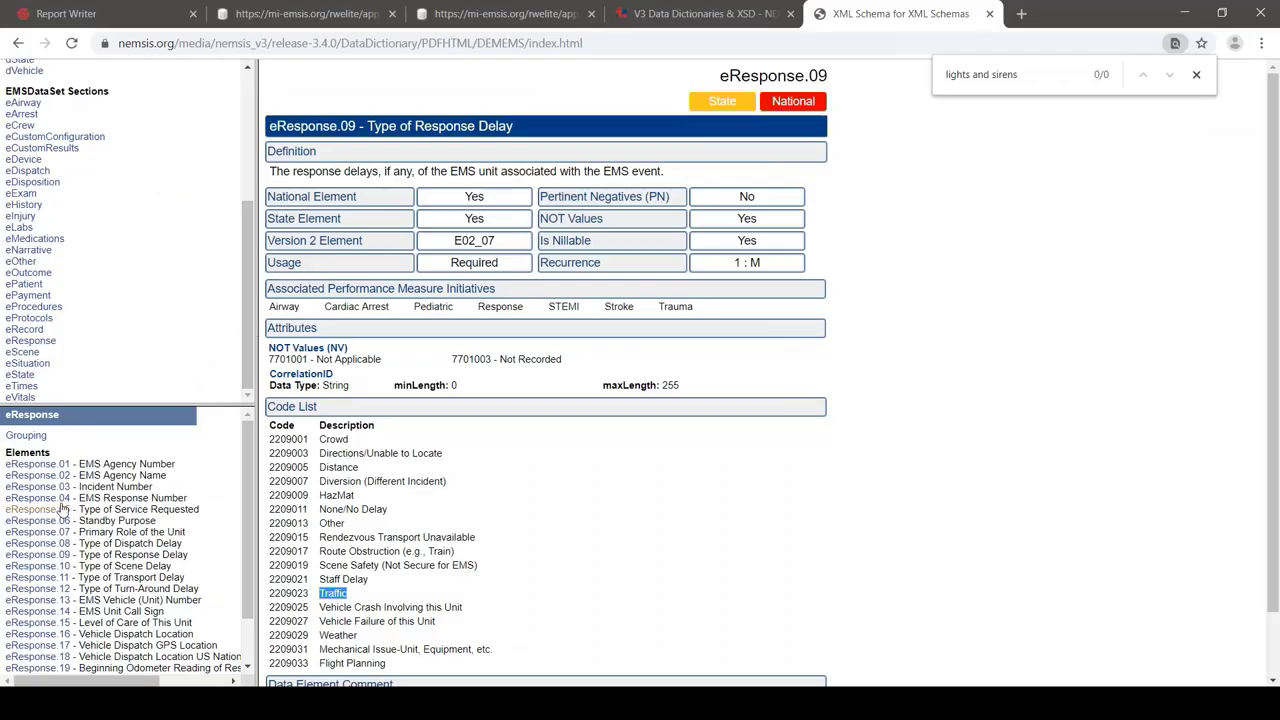
pyautogui.click(21, 385)
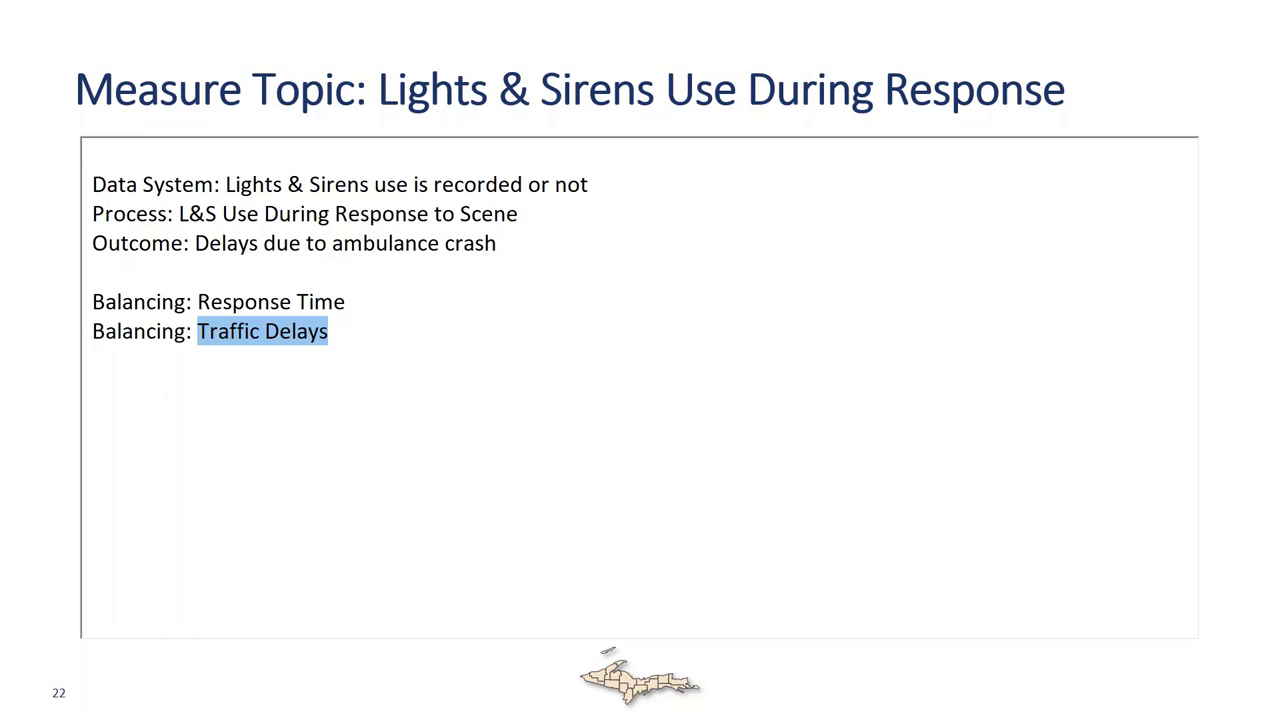
pyautogui.click(829, 583)
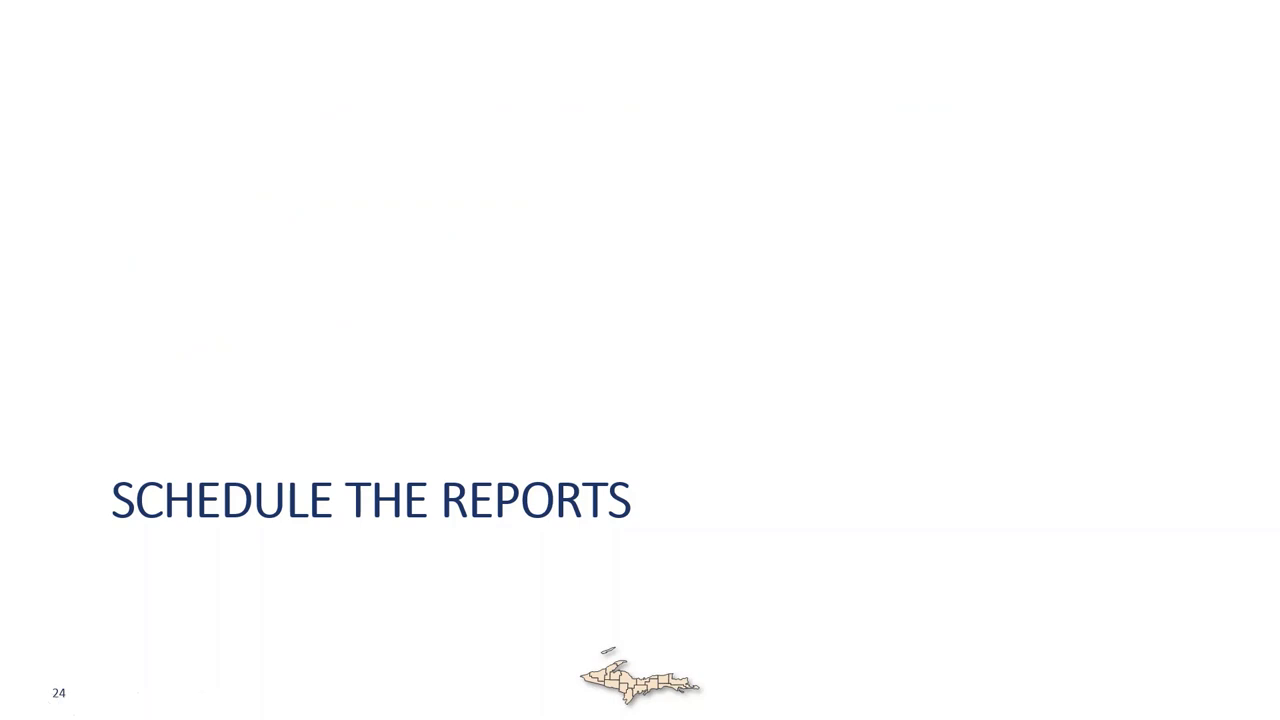
pyautogui.hotkey('alt', 'Tab')
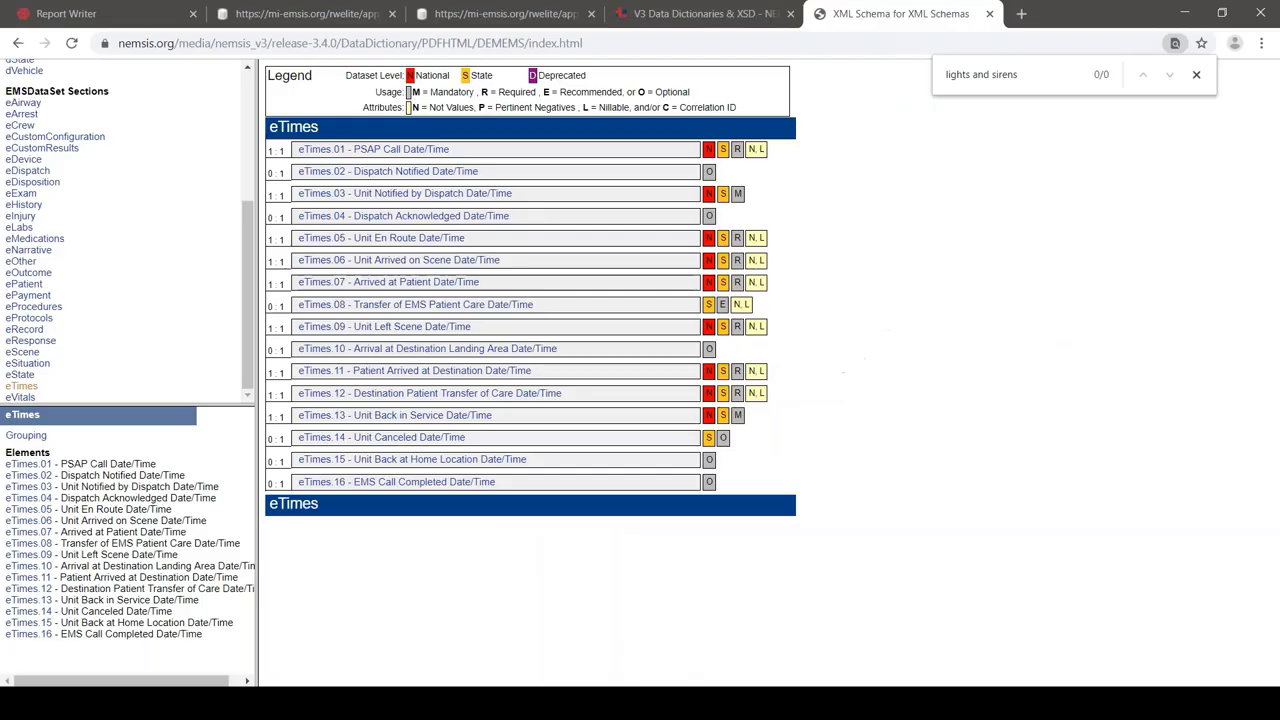
# Start a Save As of the eResponse.24 report and name the copy "Lights and Sirens Usage Performance Measure".
pyautogui.click(524, 15)
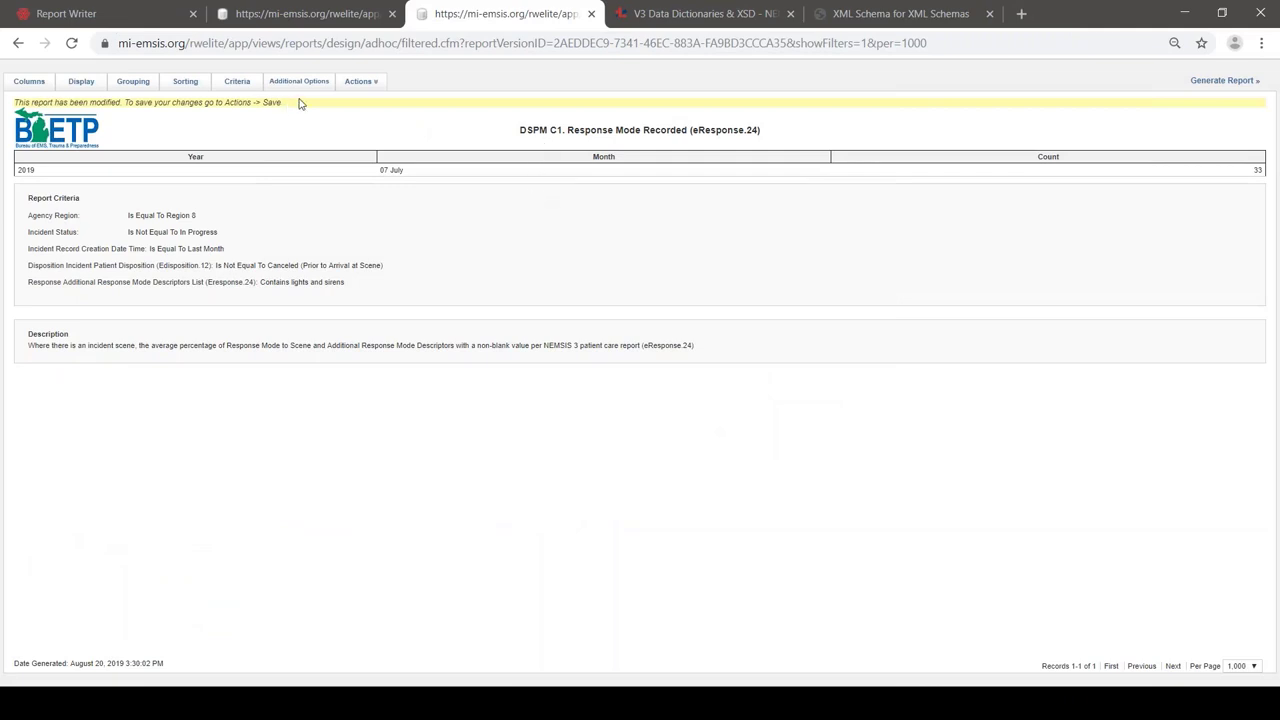
pyautogui.click(355, 84)
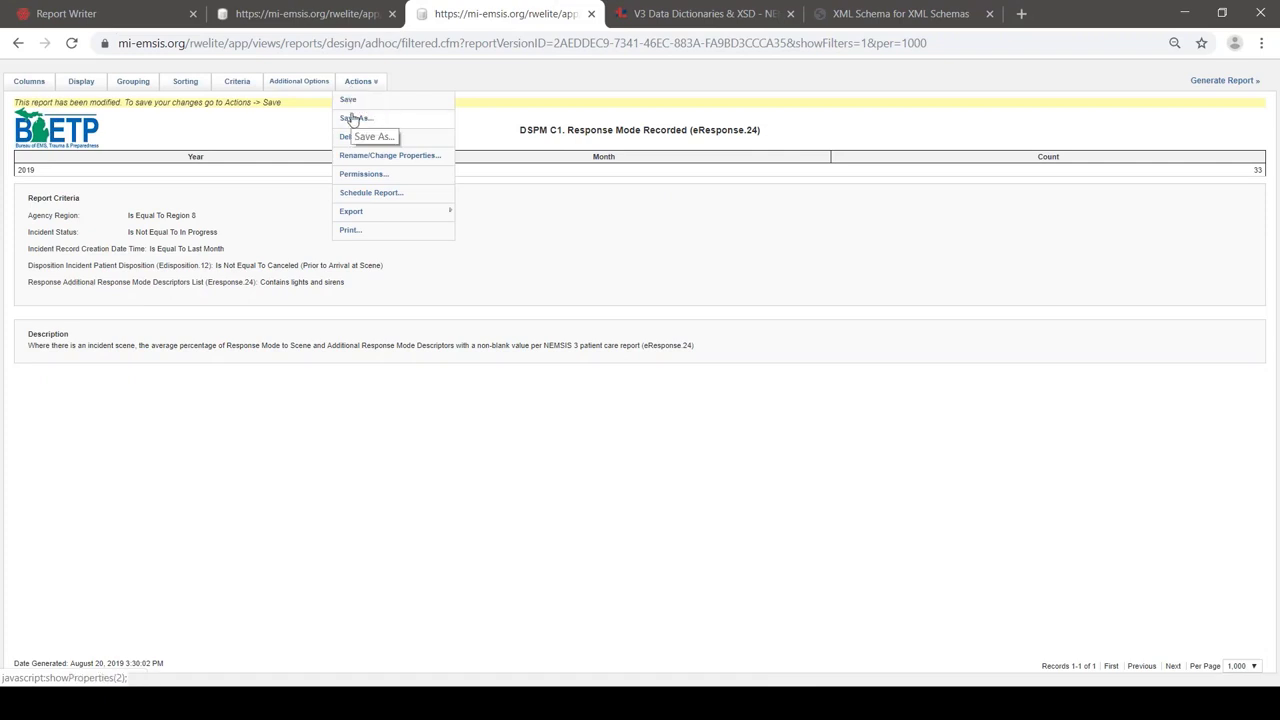
pyautogui.click(352, 119)
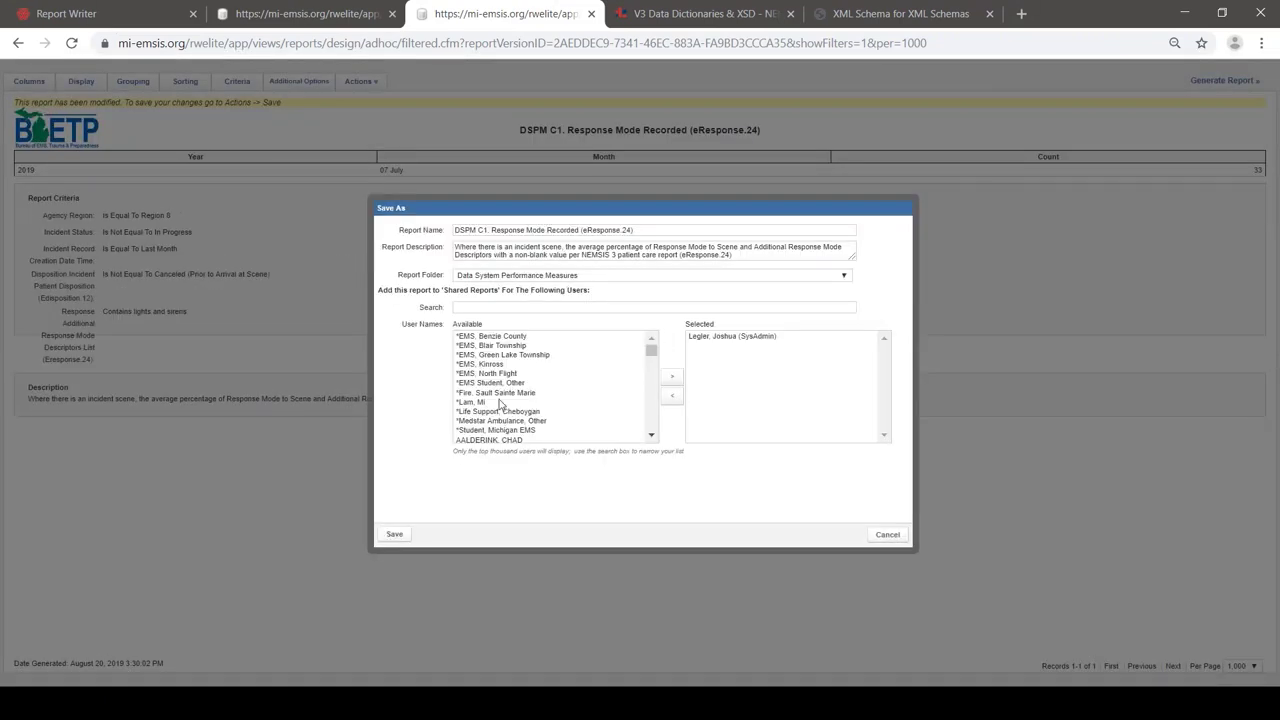
pyautogui.moveTo(639, 229); pyautogui.dragTo(446, 224)
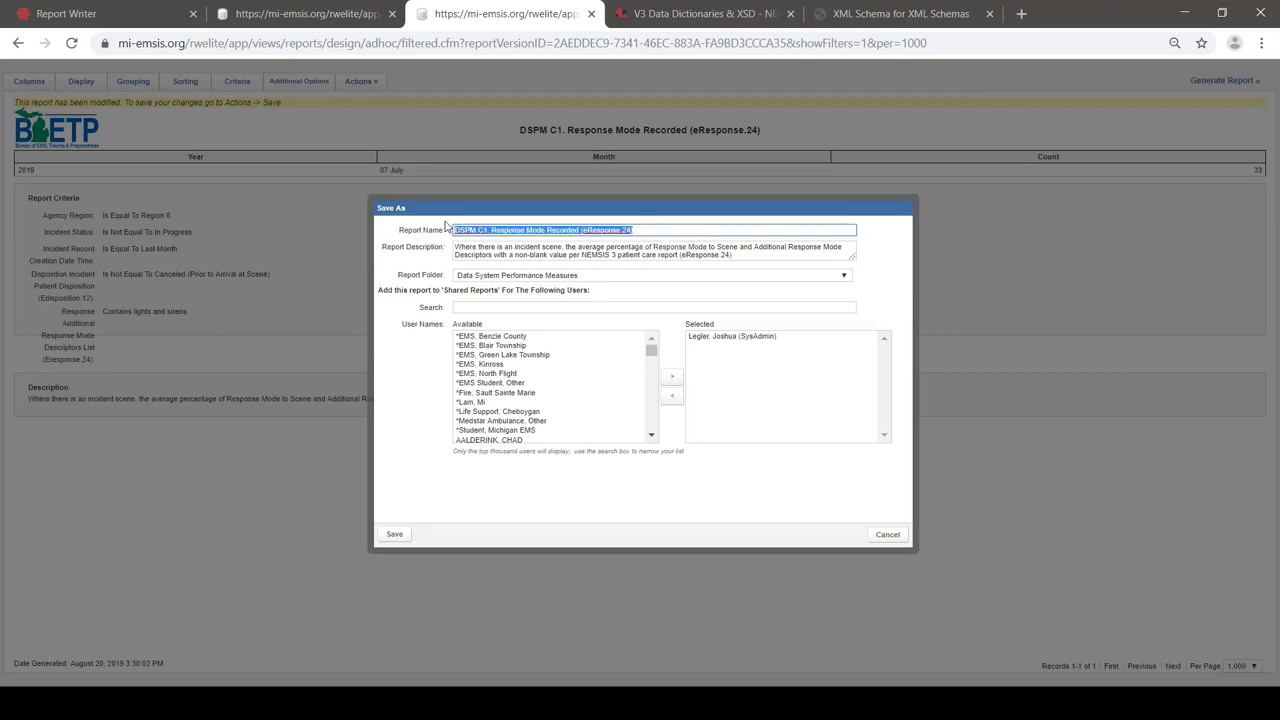
pyautogui.press('BackSpace')
pyautogui.write('Lights')
pyautogui.write('Sire')
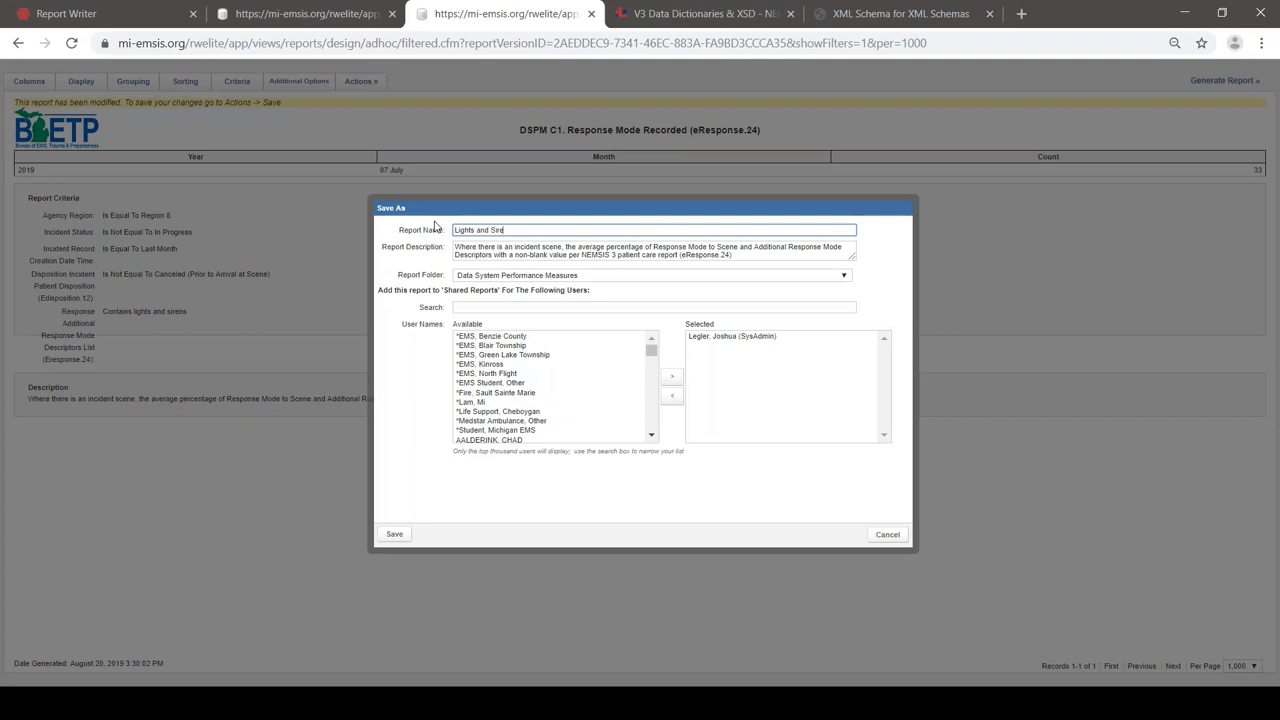
pyautogui.write('ns Usage Performance Measure')
# Remove "Response Mode to Scene and" from the new report's description.
pyautogui.press('Tab')
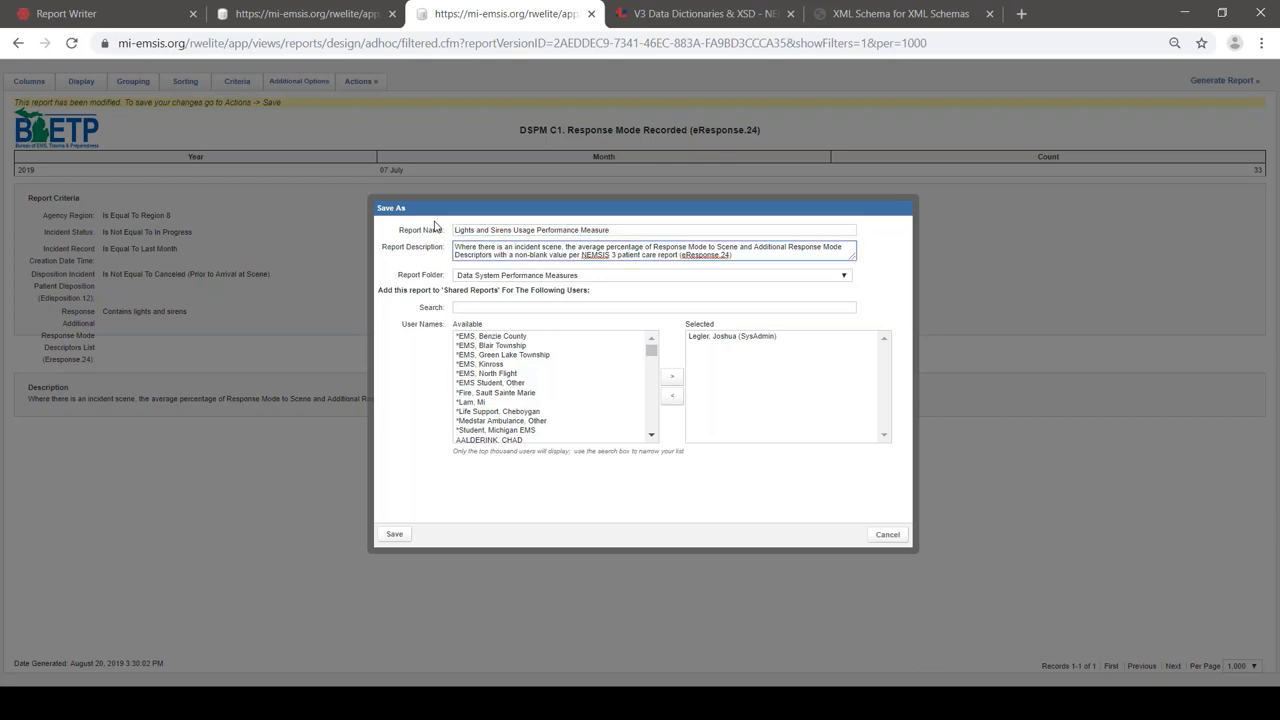
pyautogui.hotkey('ctrl', 'a')
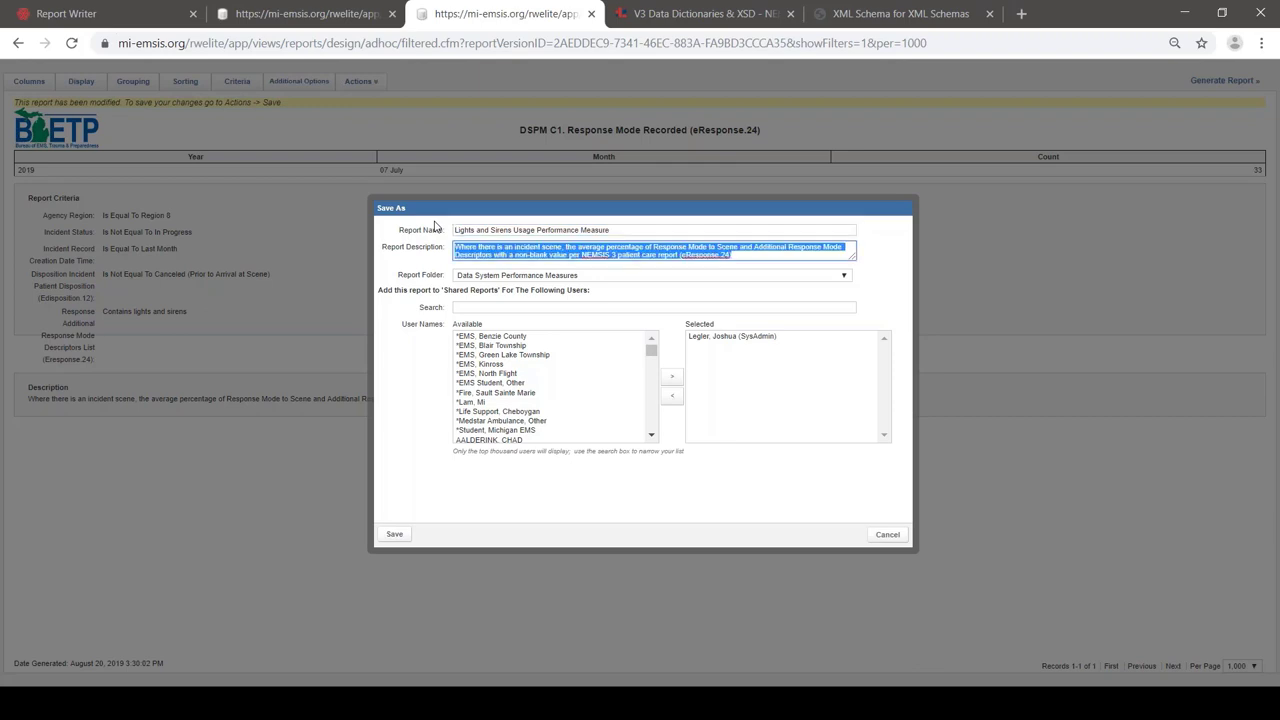
pyautogui.press('Left')
pyautogui.hotkey('ctrl', 'Right')
pyautogui.hotkey('ctrl', 'Right')
pyautogui.hotkey('ctrl', 'Right')
pyautogui.hotkey('ctrl', 'Right')
pyautogui.hotkey('ctrl', 'Right')
pyautogui.hotkey('ctrl', 'Right')
pyautogui.hotkey('ctrl', 'Right')
pyautogui.hotkey('ctrl', 'Right')
pyautogui.hotkey('ctrl', 'Right')
pyautogui.hotkey('ctrl', 'Right')
pyautogui.hotkey('ctrl', 'Delete')
pyautogui.hotkey('ctrl', 'Delete')
pyautogui.hotkey('ctrl', 'Delete')
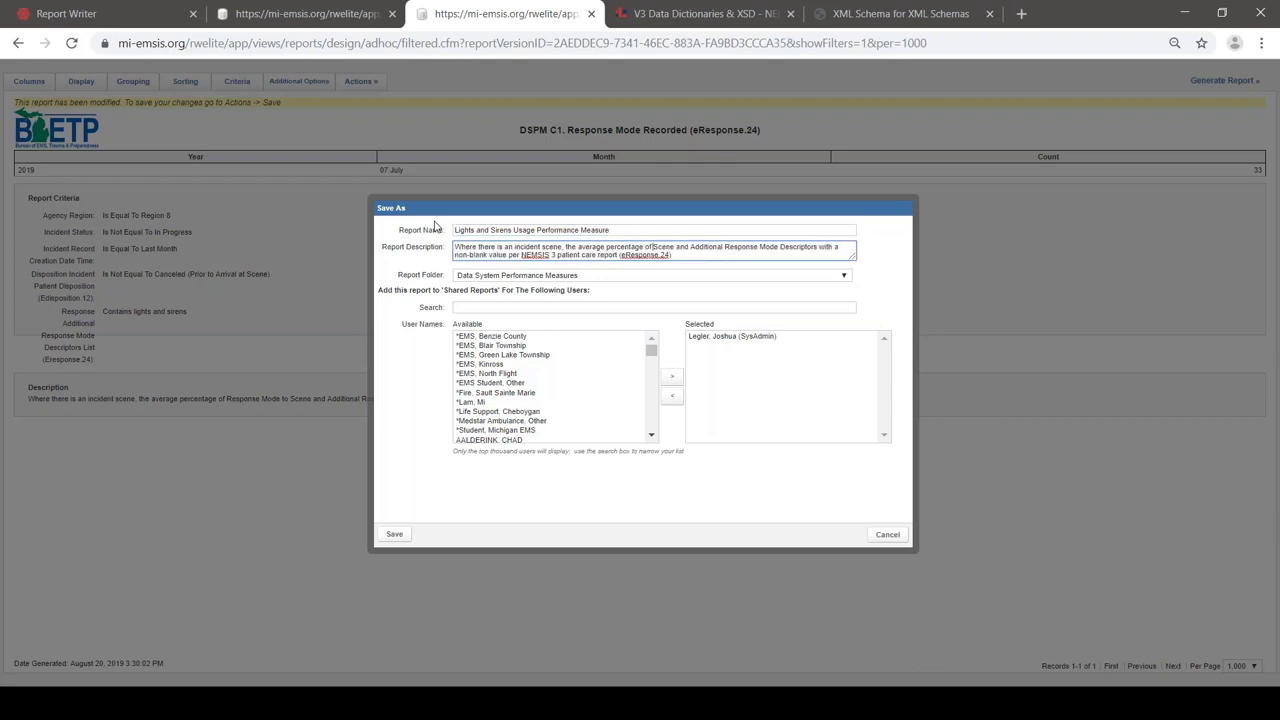
pyautogui.hotkey('ctrl', 'Delete')
pyautogui.hotkey('ctrl', 'Delete')
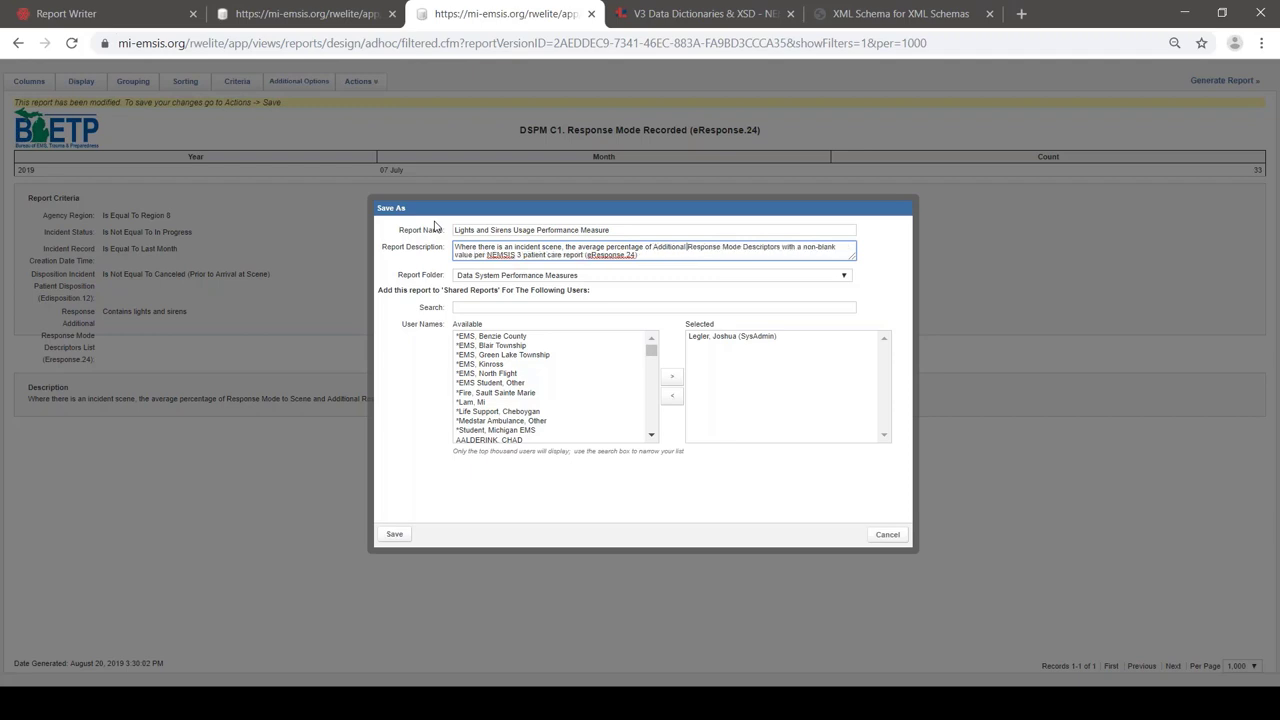
# Replace "with a non-blank value" in the report description with is "lights and sirens" and save the new report.
pyautogui.press('Right')
pyautogui.press('Right')
pyautogui.press('Right')
pyautogui.press('Right')
pyautogui.press('Right')
pyautogui.press('Right')
pyautogui.press('Right')
pyautogui.hotkey('ctrl', 'shift', 'Right')
pyautogui.hotkey('ctrl', 'shift', 'Right')
pyautogui.hotkey('ctrl', 'shift', 'Right')
pyautogui.hotkey('ctrl', 'shift', 'Right')
pyautogui.hotkey('shift', 'Right')
pyautogui.hotkey('shift', 'Right')
pyautogui.hotkey('shift', 'Right')
pyautogui.write('is "lights')
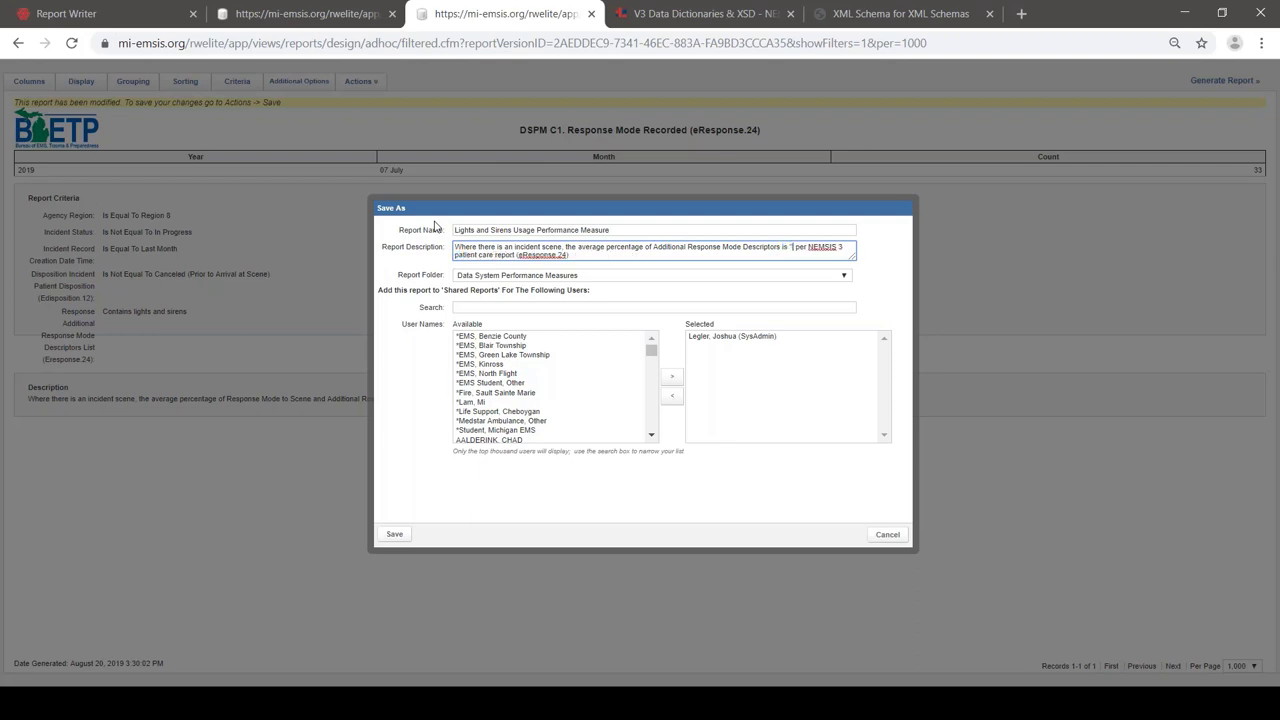
pyautogui.write('"')
pyautogui.press('BackSpace')
pyautogui.write('and sirens"')
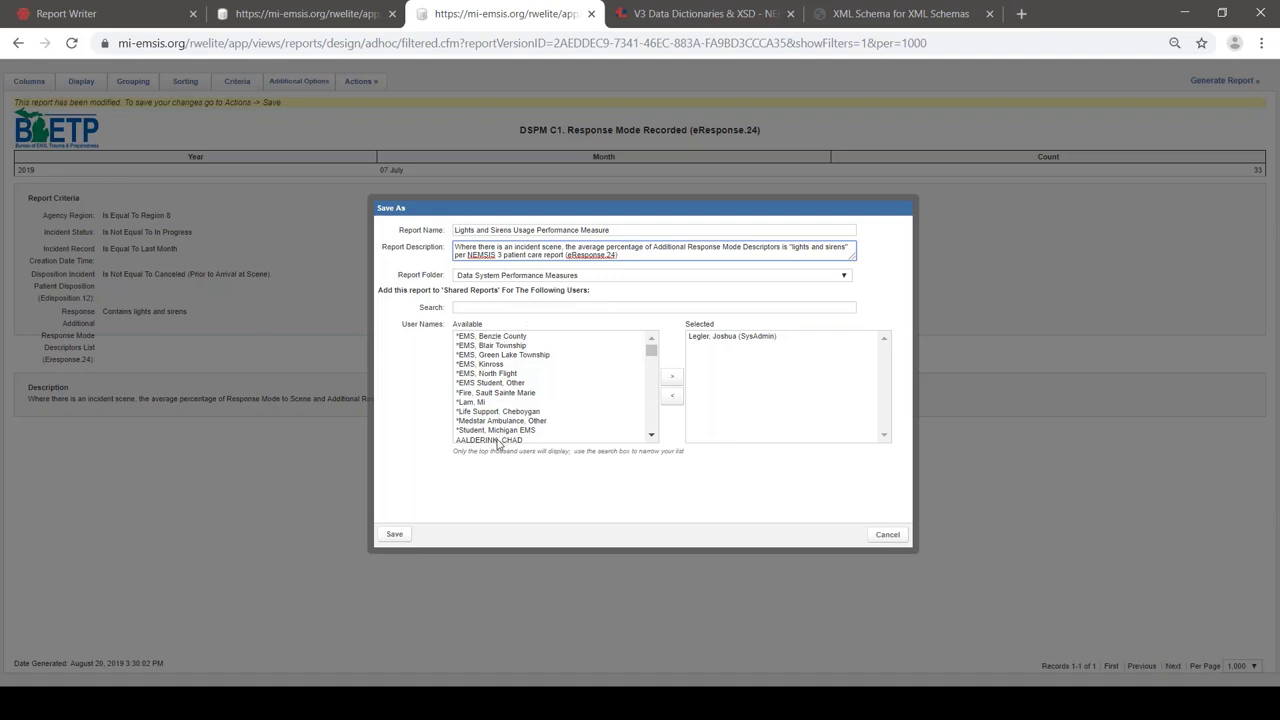
pyautogui.click(397, 535)
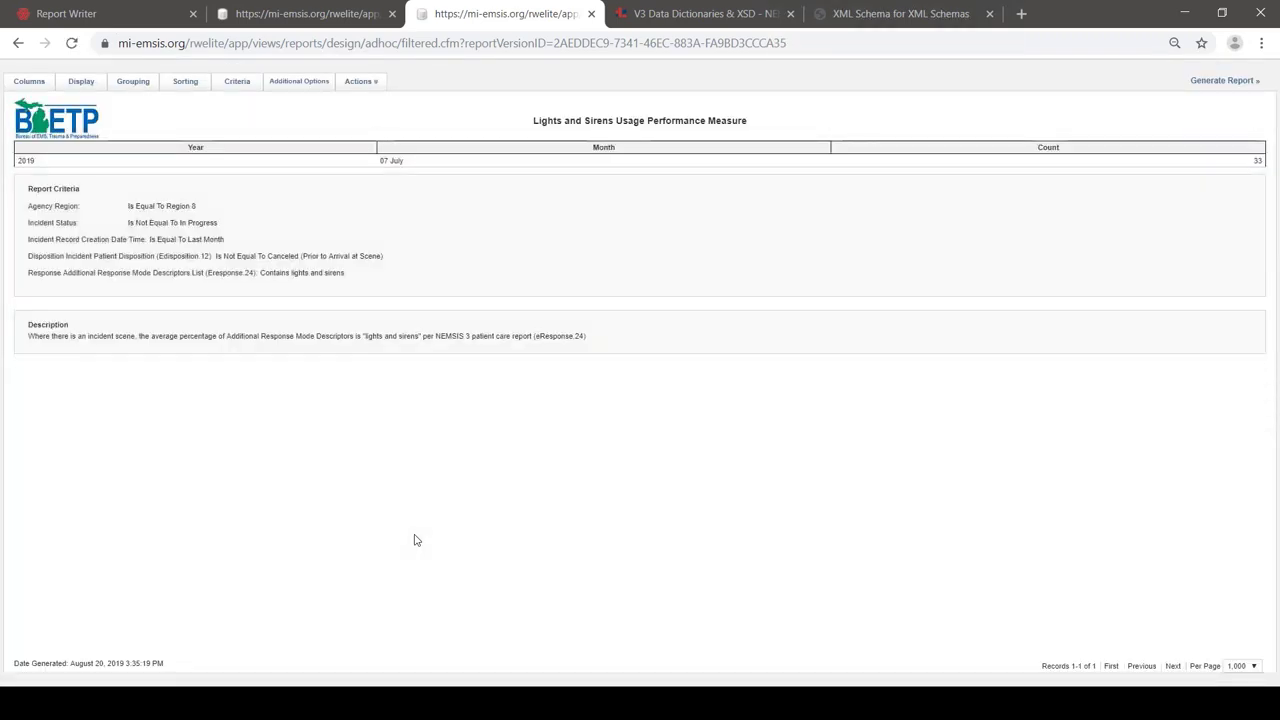
# Add a schedule for the saved report that recurs monthly on the nth day, day 7 of every 1 month.
pyautogui.click(366, 83)
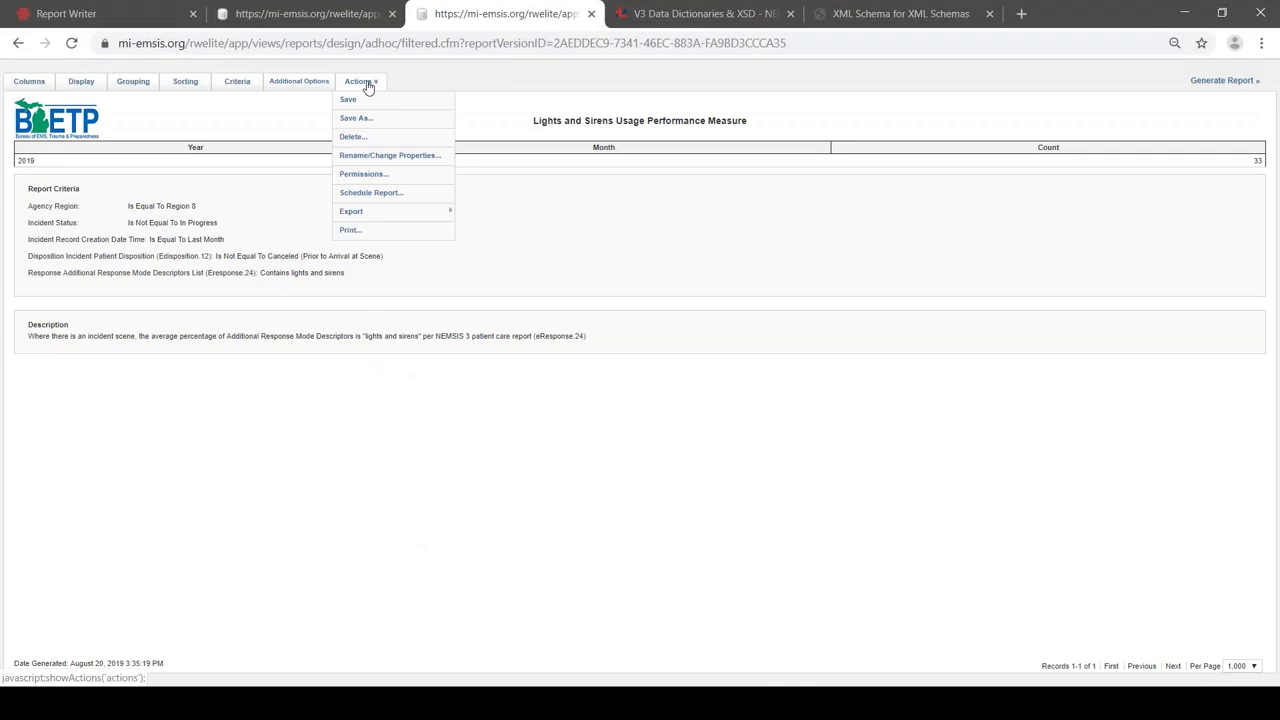
pyautogui.click(371, 192)
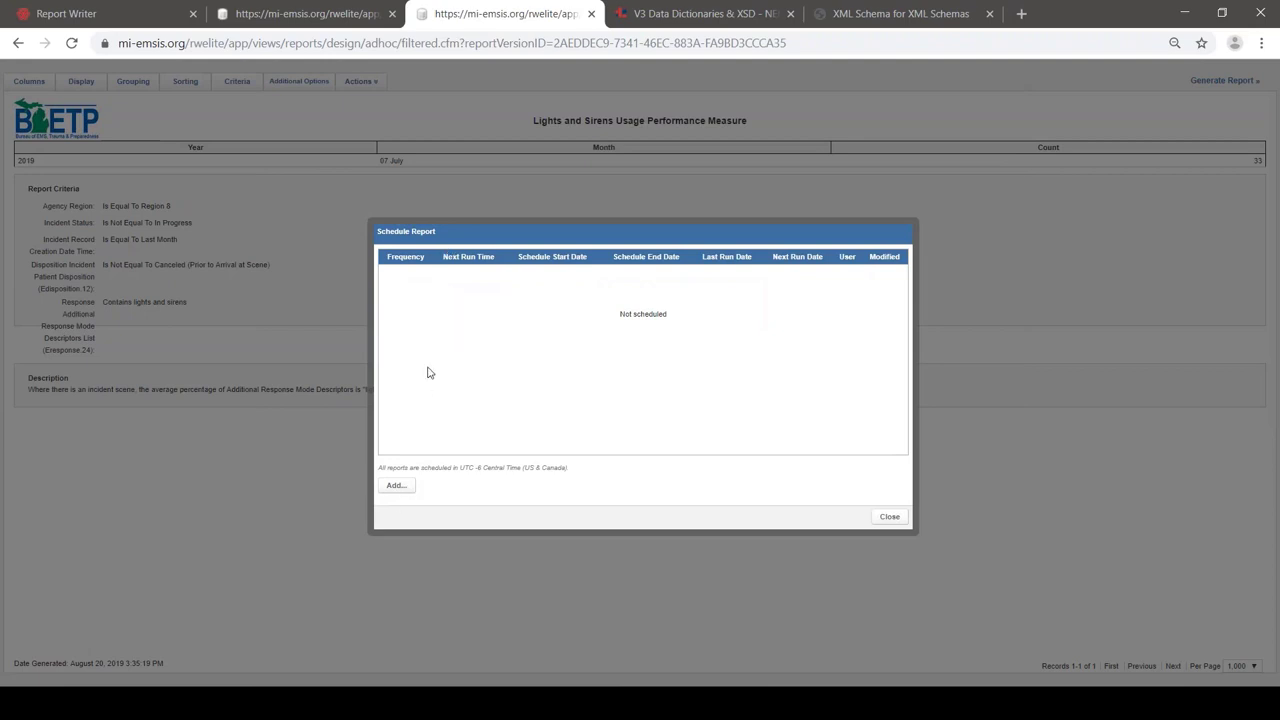
pyautogui.click(398, 485)
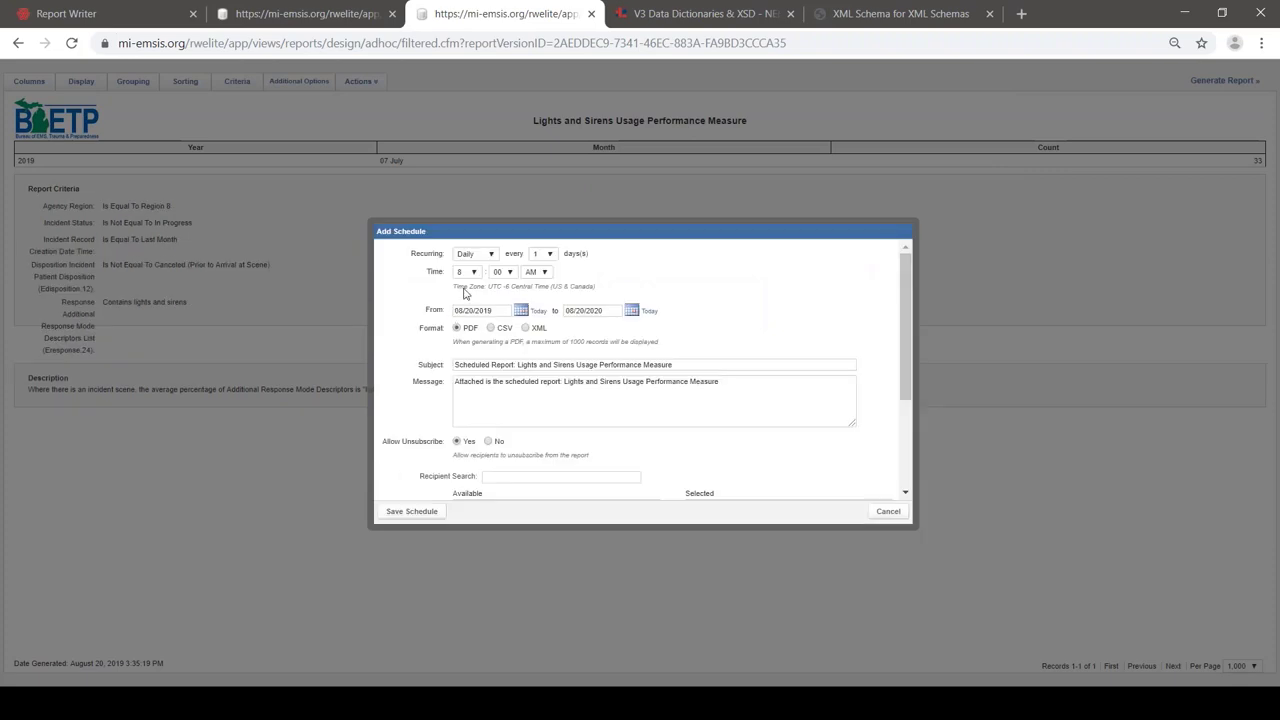
pyautogui.click(480, 256)
pyautogui.click(470, 292)
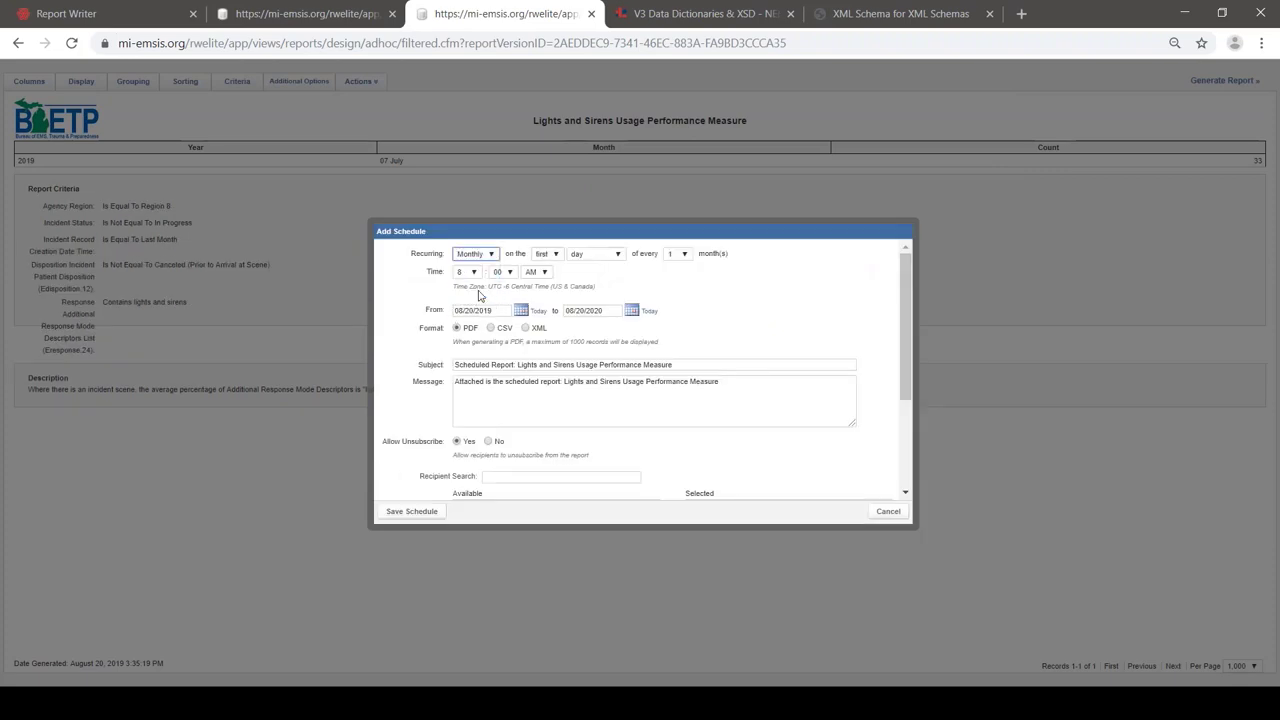
pyautogui.click(548, 254)
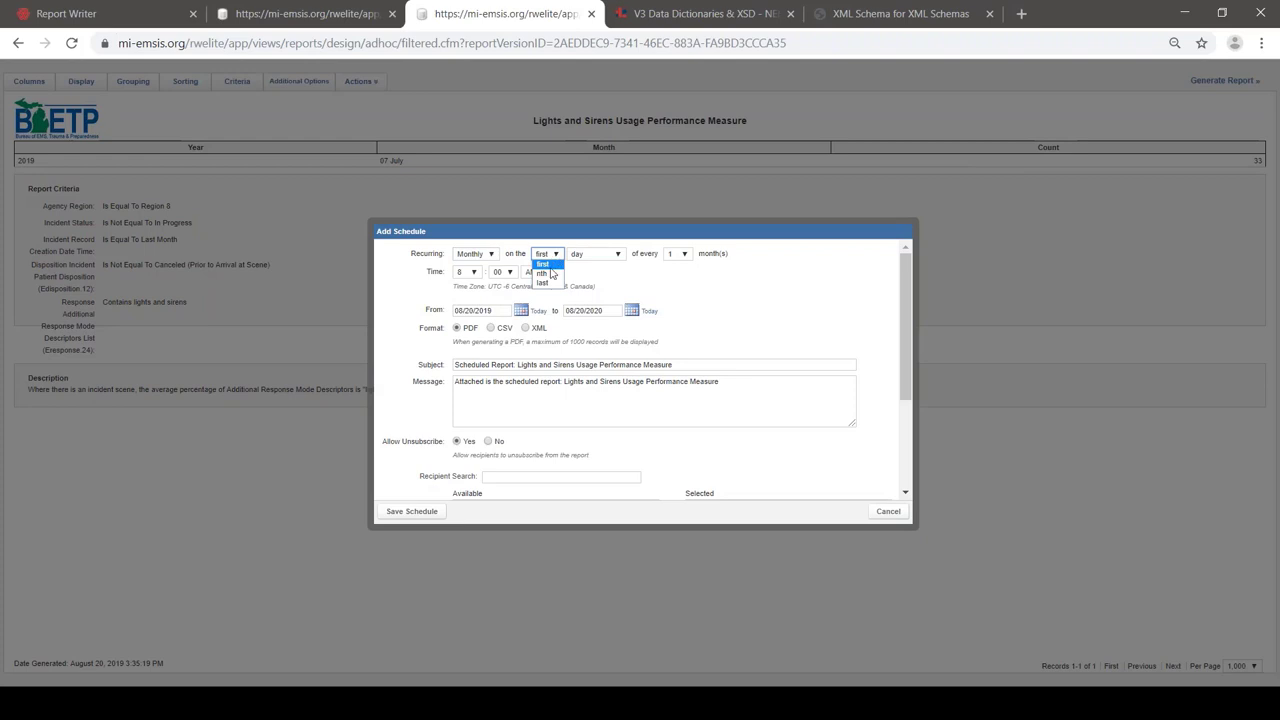
pyautogui.click(548, 274)
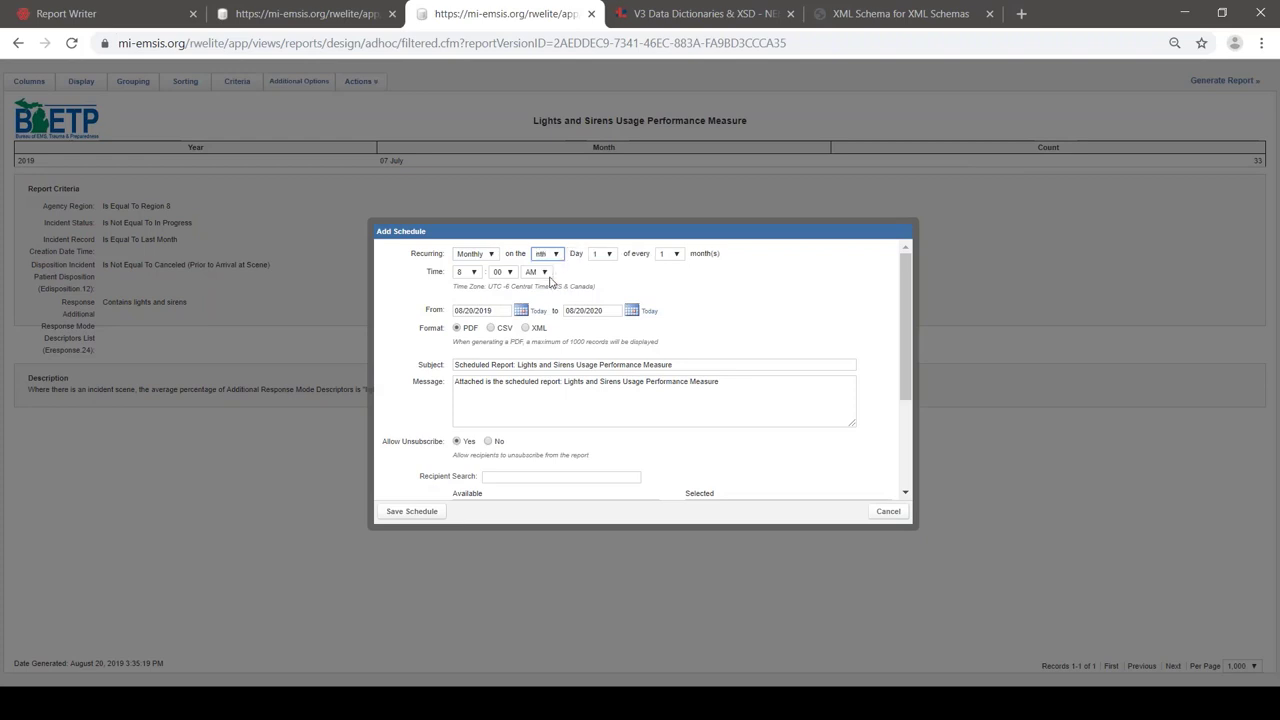
pyautogui.click(608, 255)
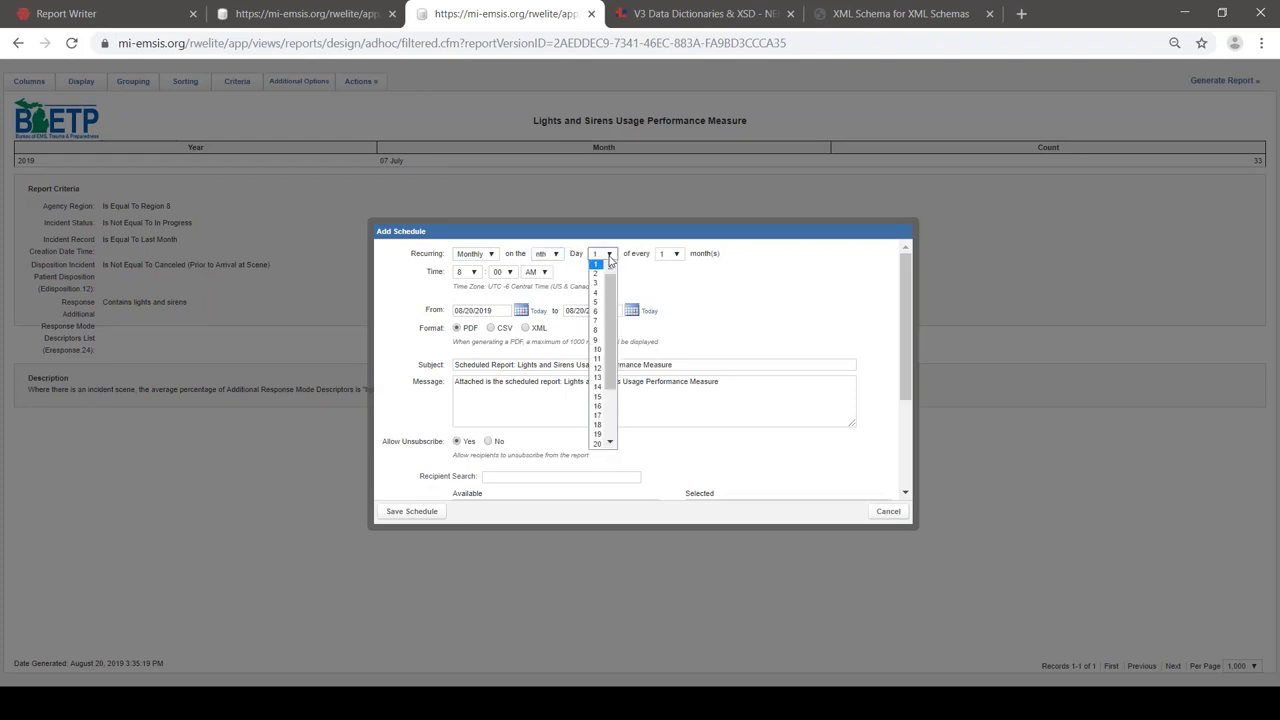
pyautogui.click(598, 323)
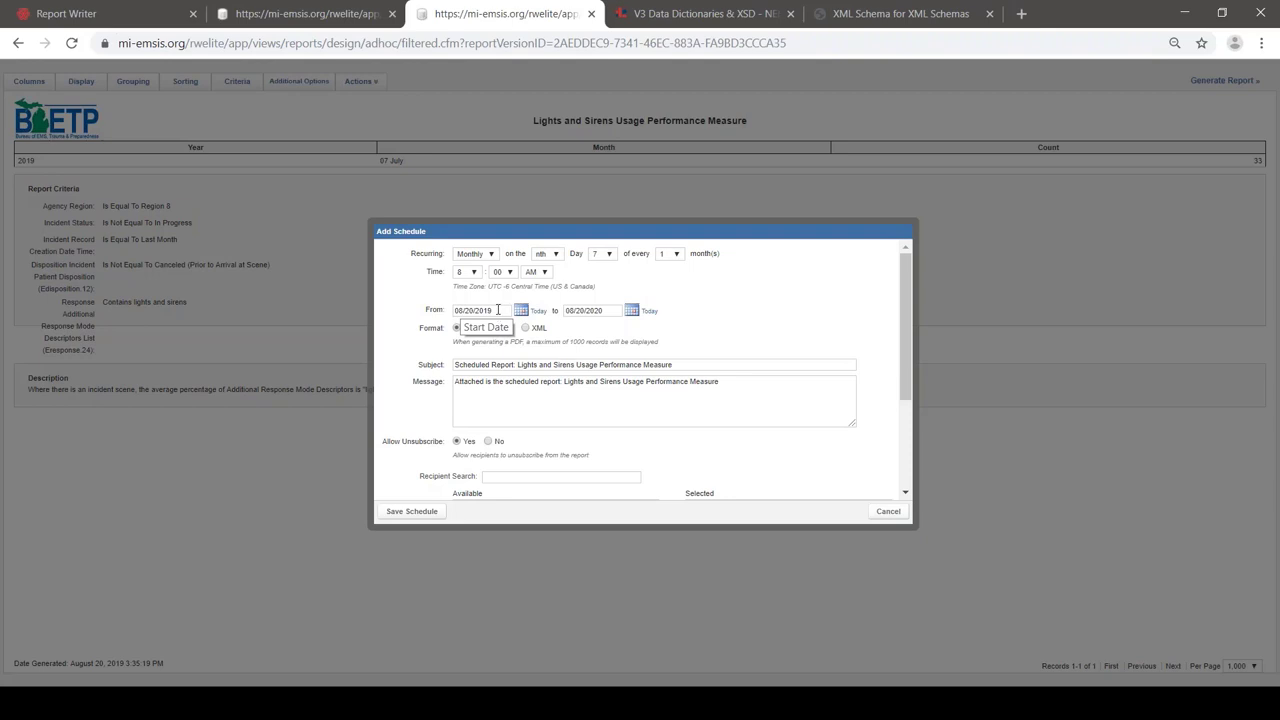
# Set the schedule's end date to 08/20/2025, save the schedule and close the report's schedule list.
pyautogui.click(606, 312)
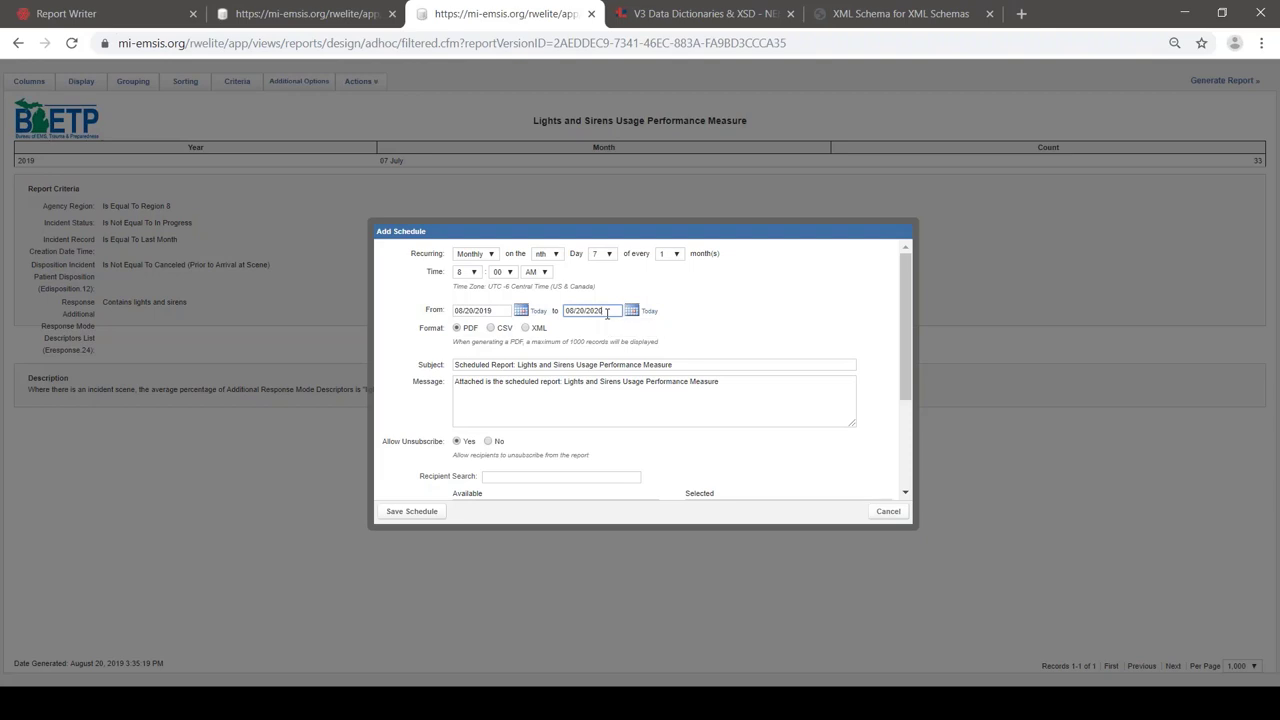
pyautogui.write('5')
pyautogui.scroll(-3, 393, 445)
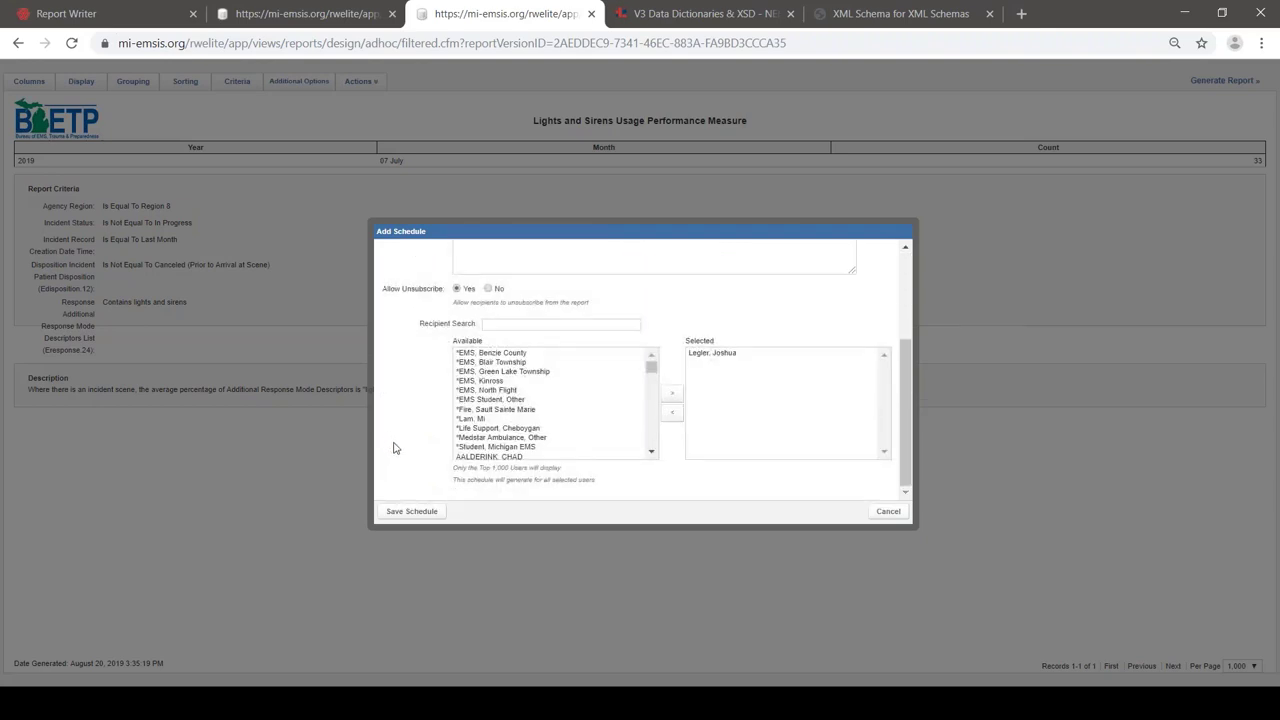
pyautogui.click(516, 324)
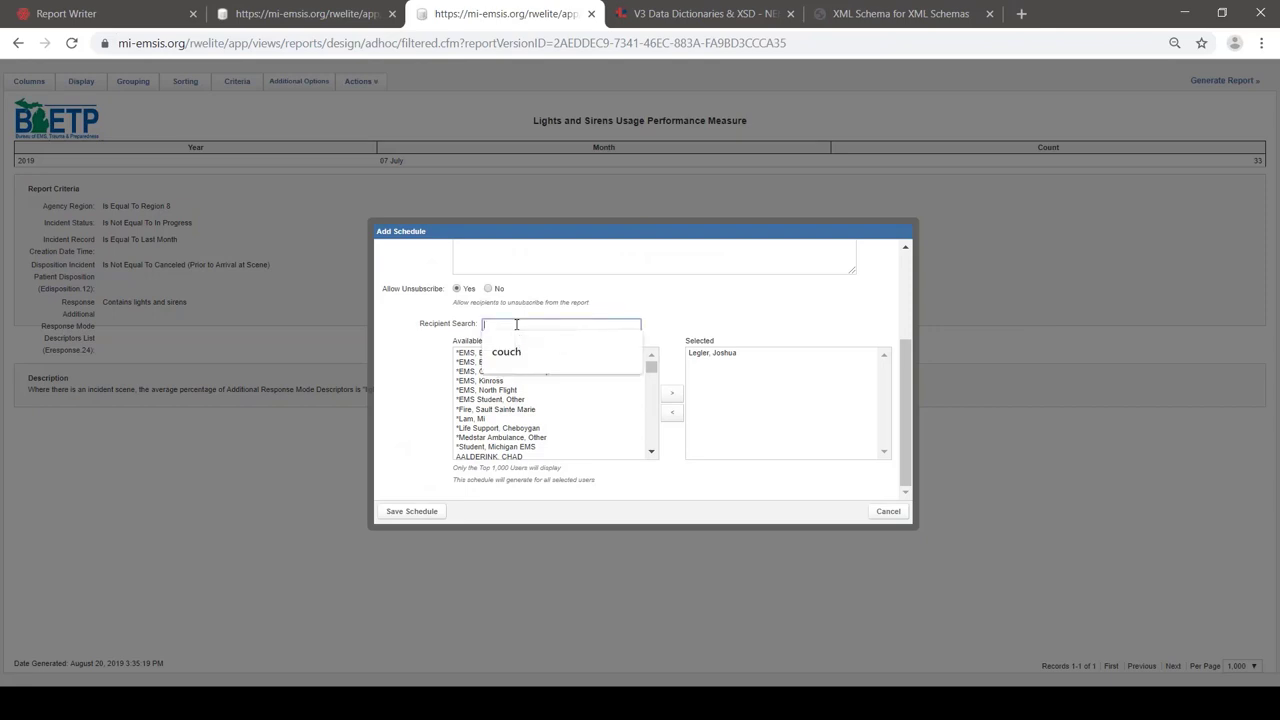
pyautogui.click(731, 315)
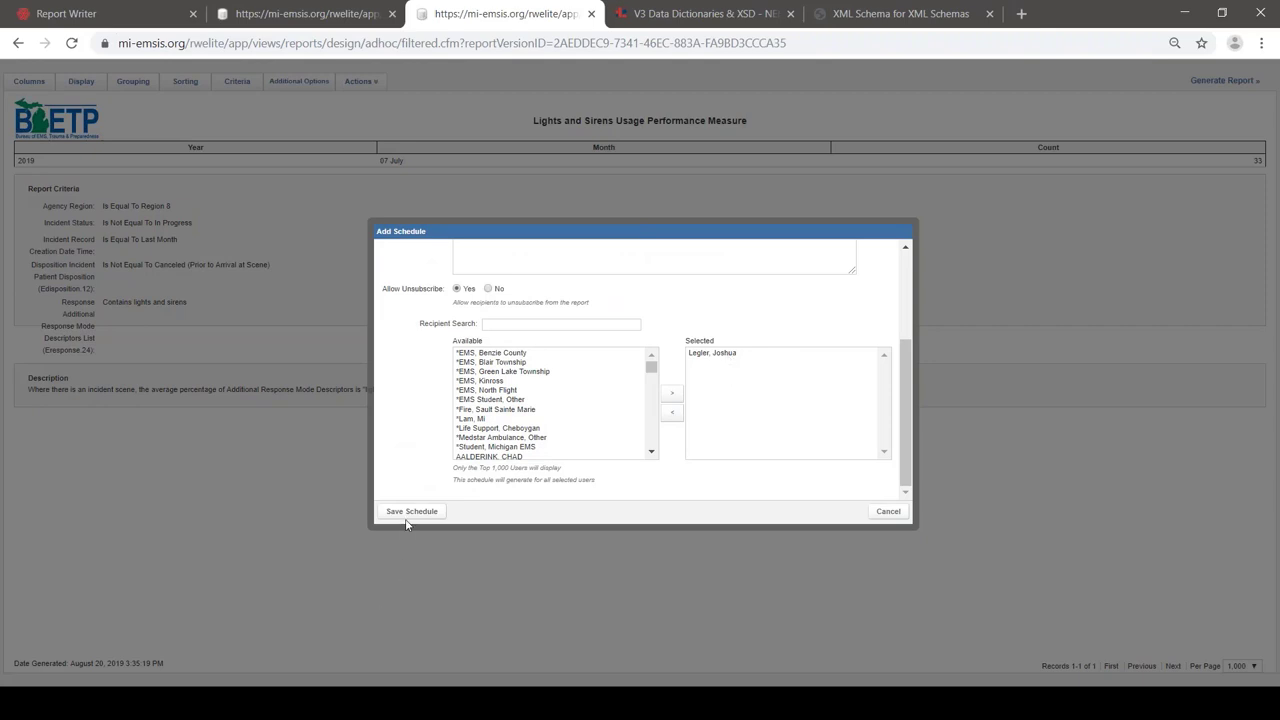
pyautogui.scroll(3, 415, 492)
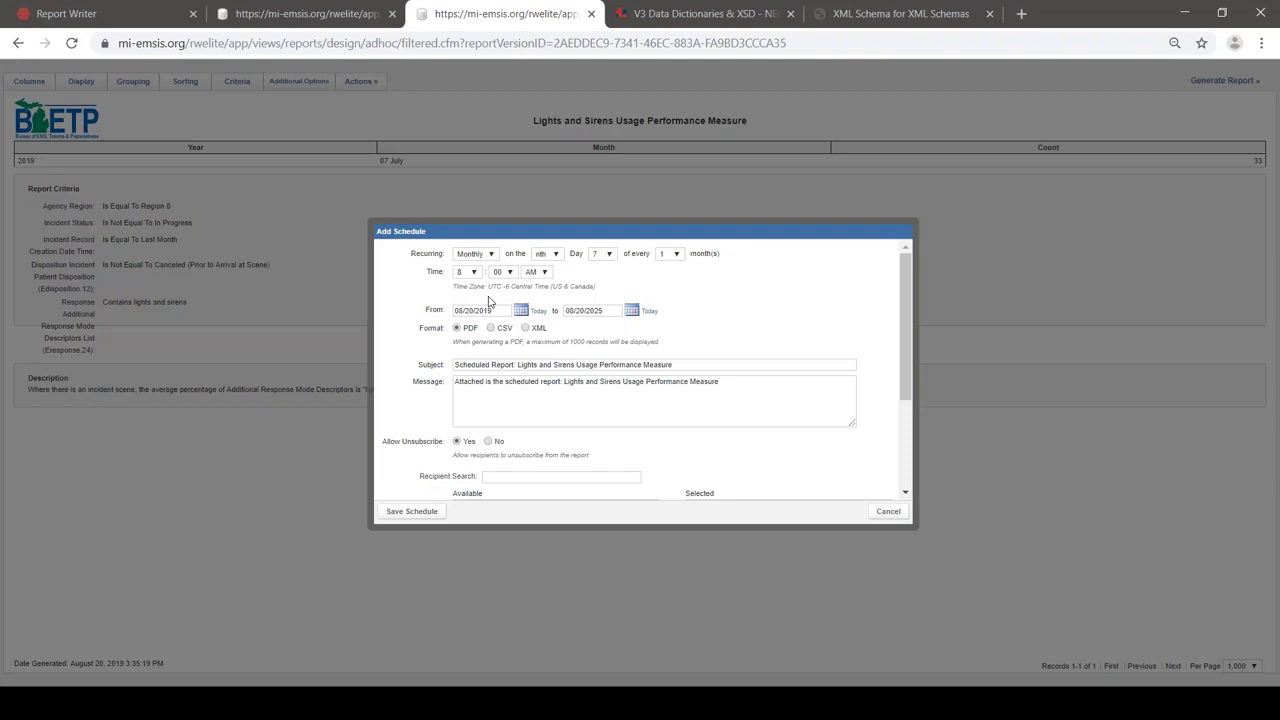
pyautogui.click(411, 511)
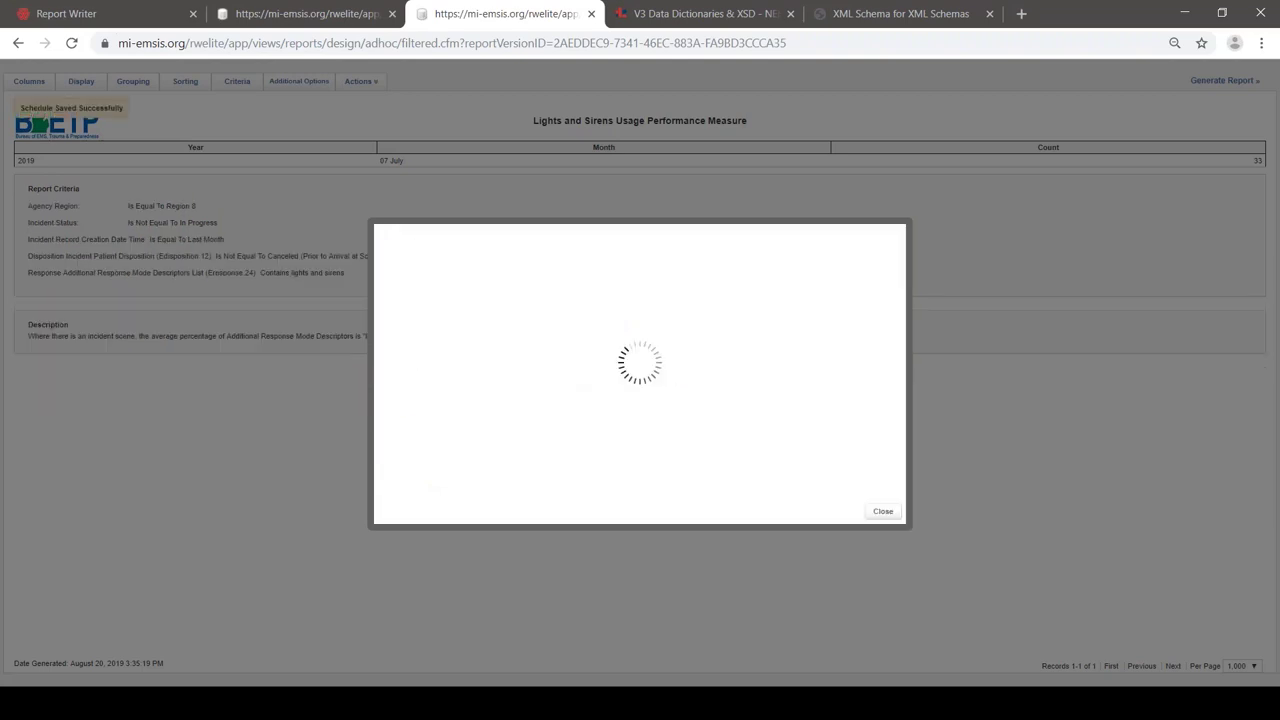
pyautogui.click(889, 517)
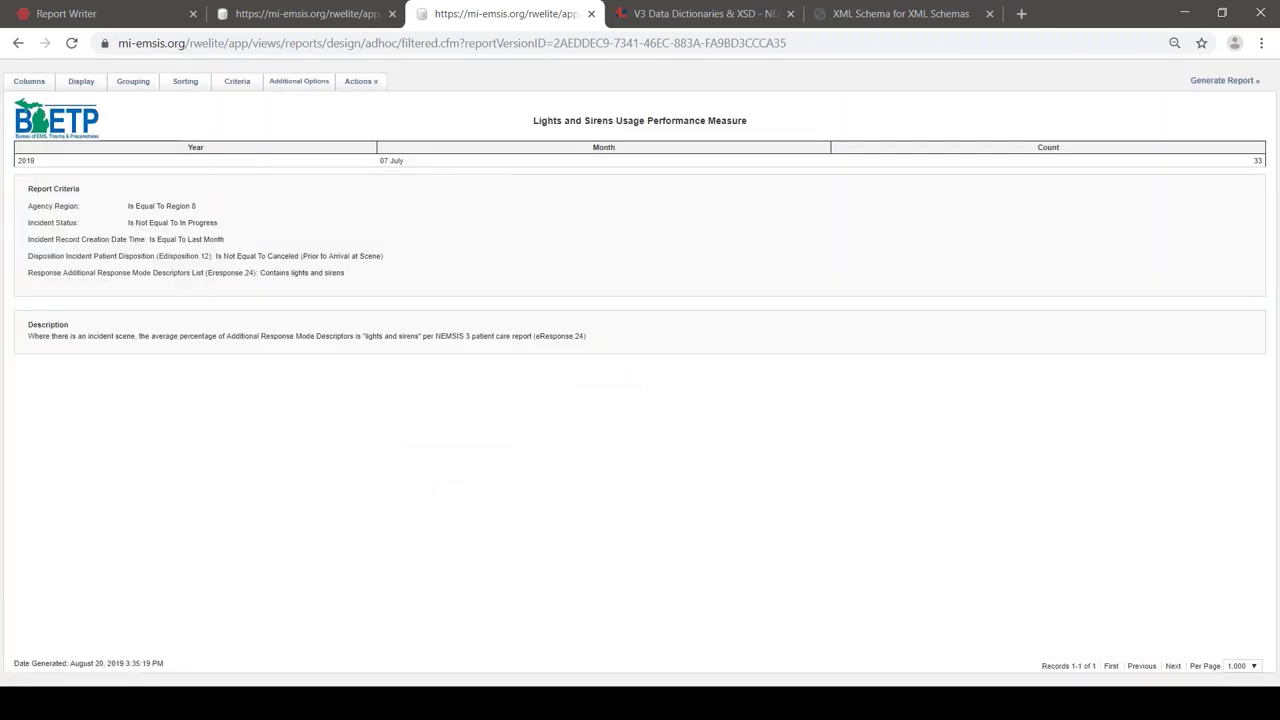